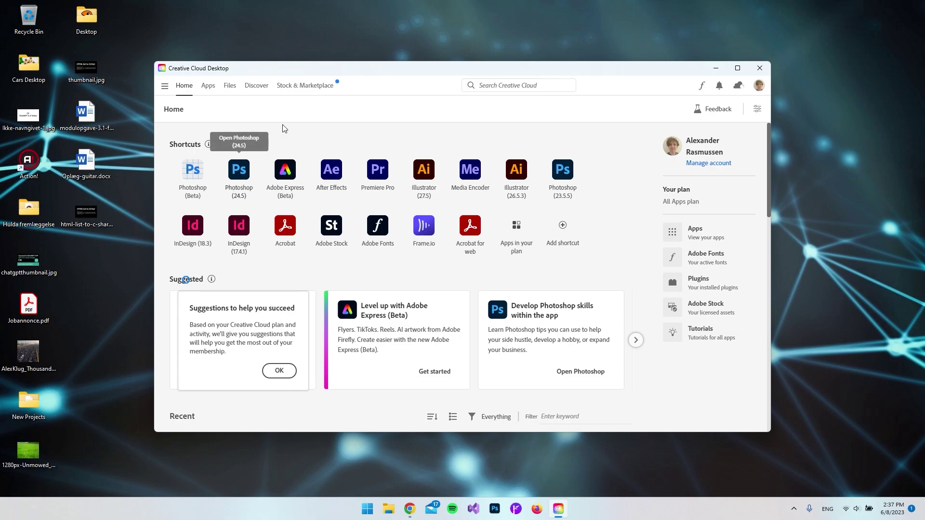
- Launch Photoshop (Beta) and open the recent photo 20220723_143413.jpg
left_click(195, 181)
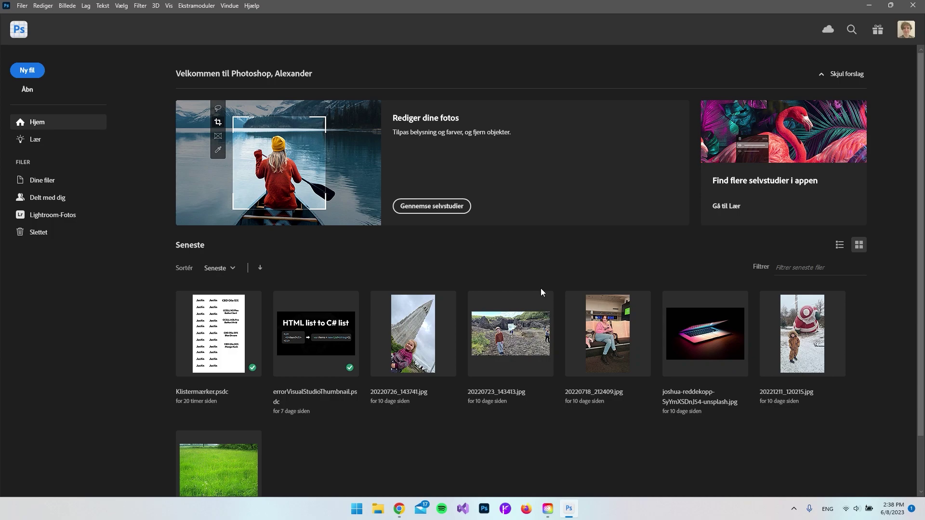
left_click(512, 334)
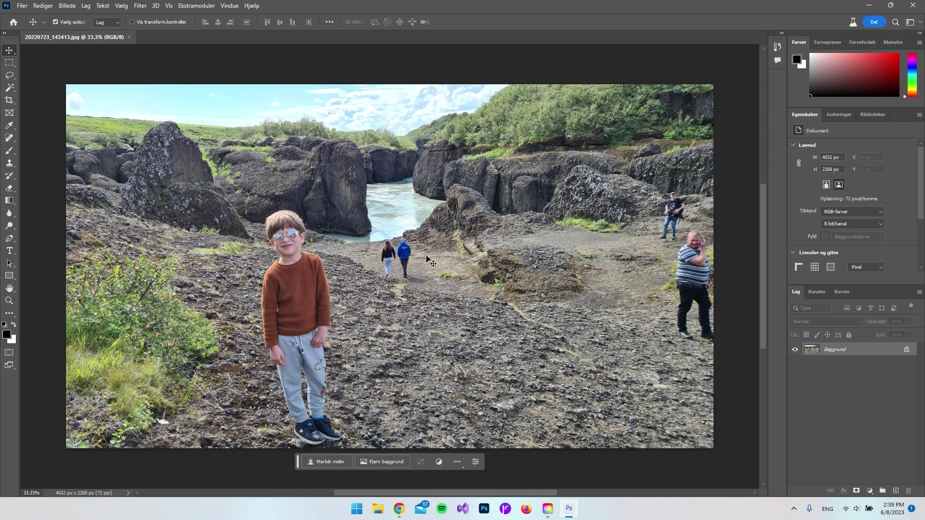
- Lasso the two distant walkers near the river, run Generative Fill with the prompt "Remove the people", and choose the third variation
left_click(8, 76)
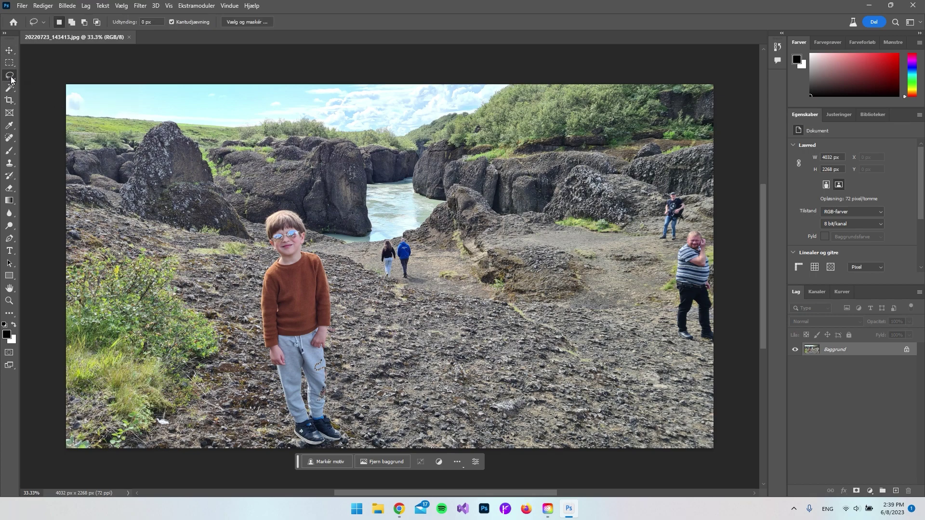
left_click_drag(405, 283, 402, 283)
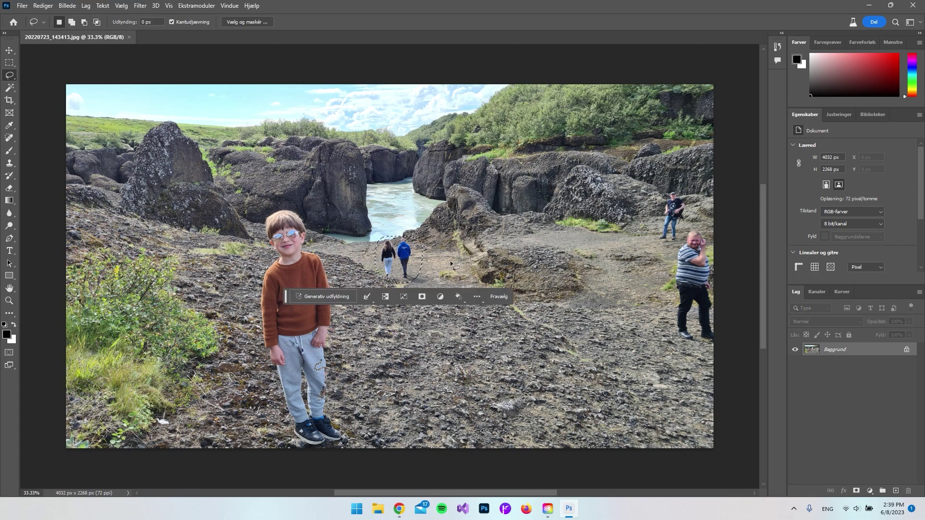
left_click(329, 296)
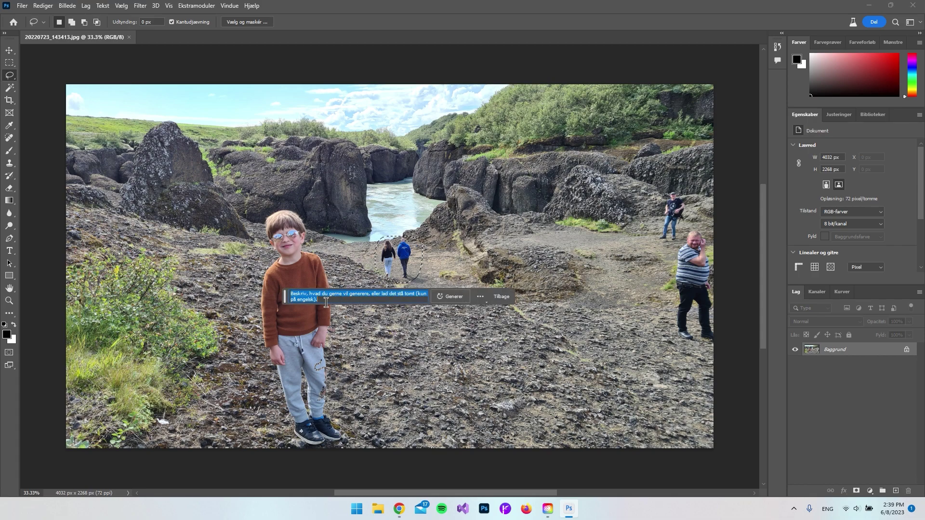
type("Rem")
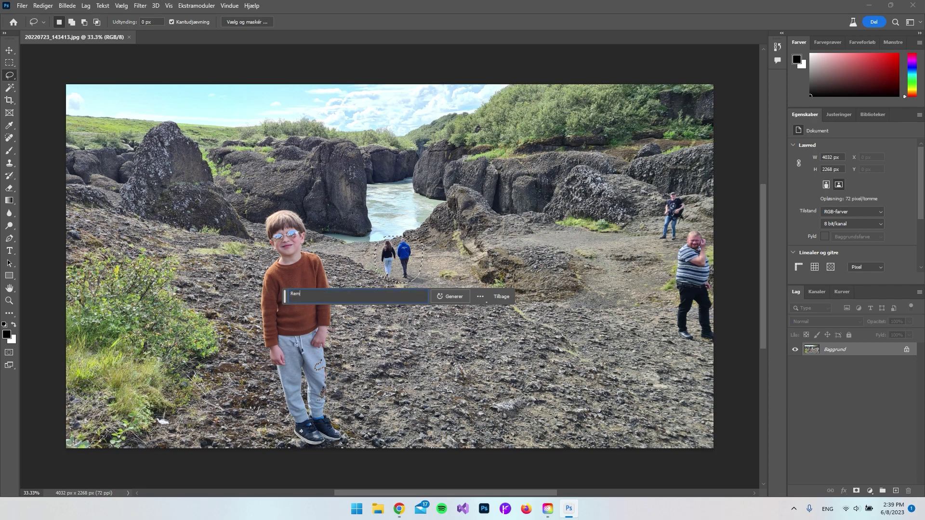
type("ove the people")
left_click(448, 296)
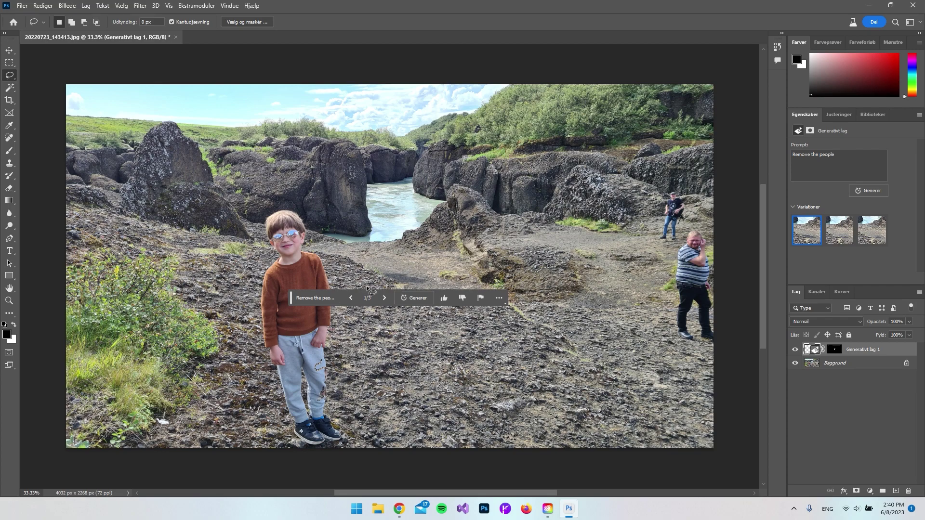
left_click(384, 299)
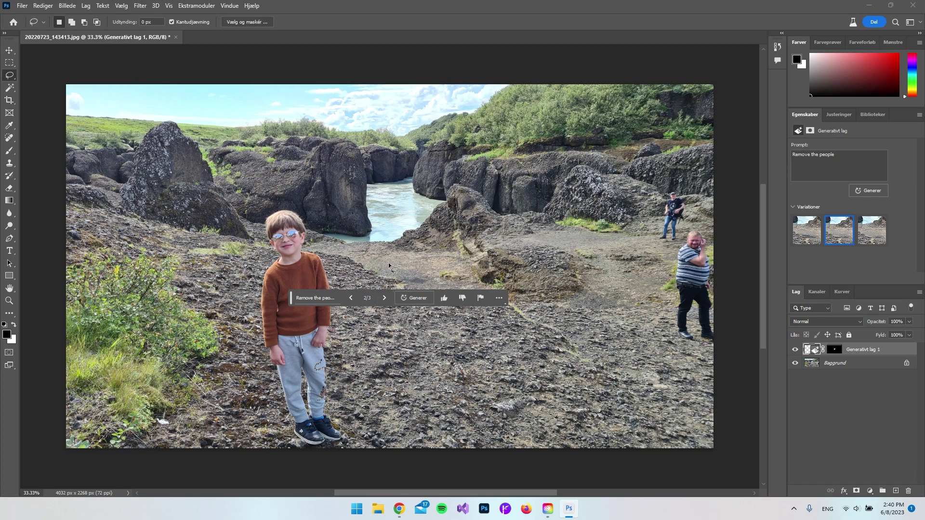
left_click(384, 298)
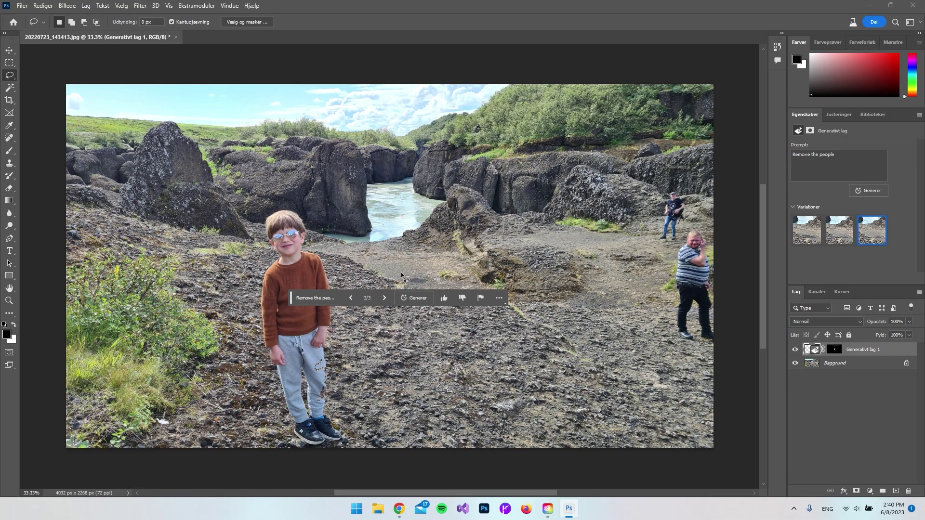
- Lasso the two men at the photo's right edge, generate with "remove the people", compare the variations and keep the first
mouse_move(712, 182)
left_mouse_down()
mouse_move(661, 188)
mouse_move(655, 315)
mouse_move(673, 340)
mouse_move(706, 343)
mouse_move(725, 335)
mouse_move(742, 270)
left_mouse_up()
type("remove the ")
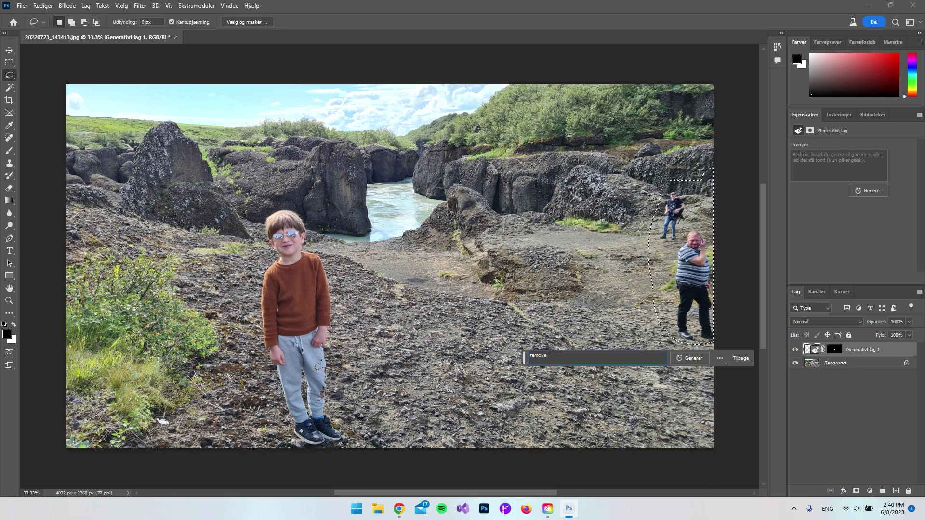
type("people")
key("Return")
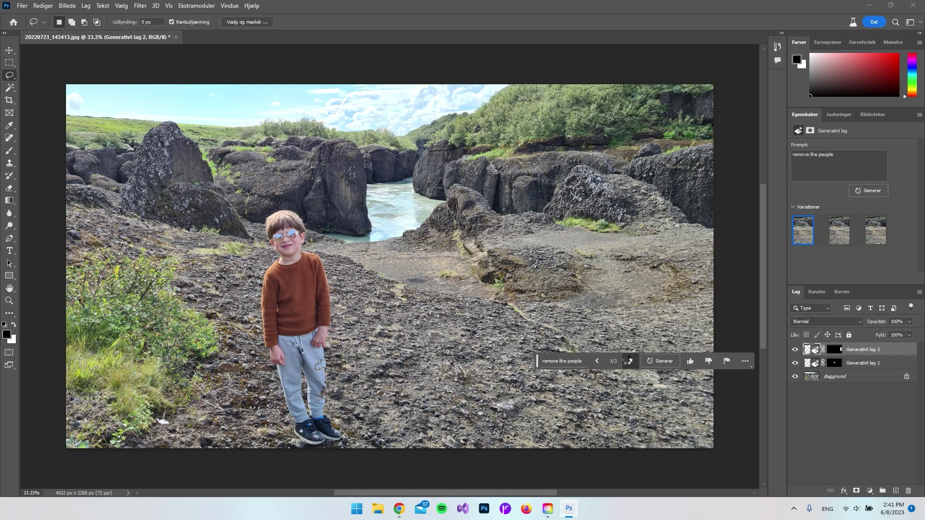
left_click(627, 361)
left_click(628, 360)
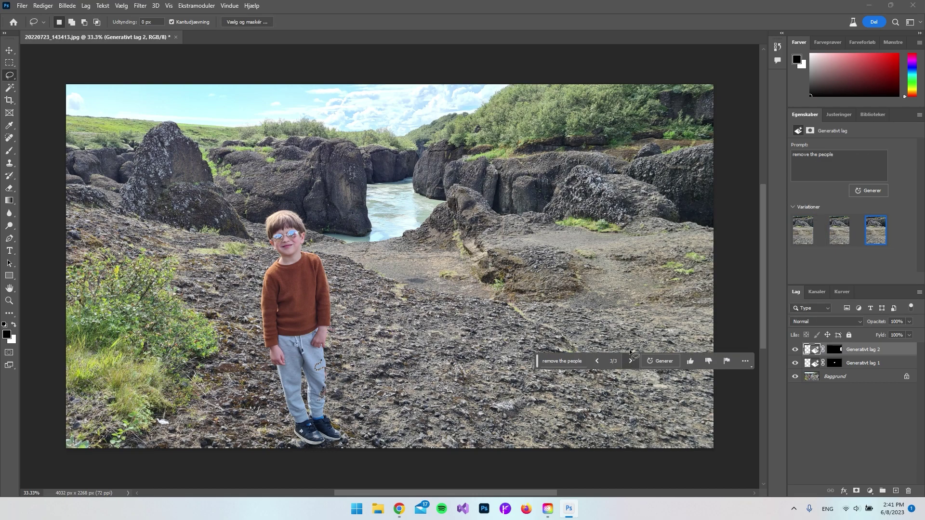
left_click(598, 360)
left_click(597, 361)
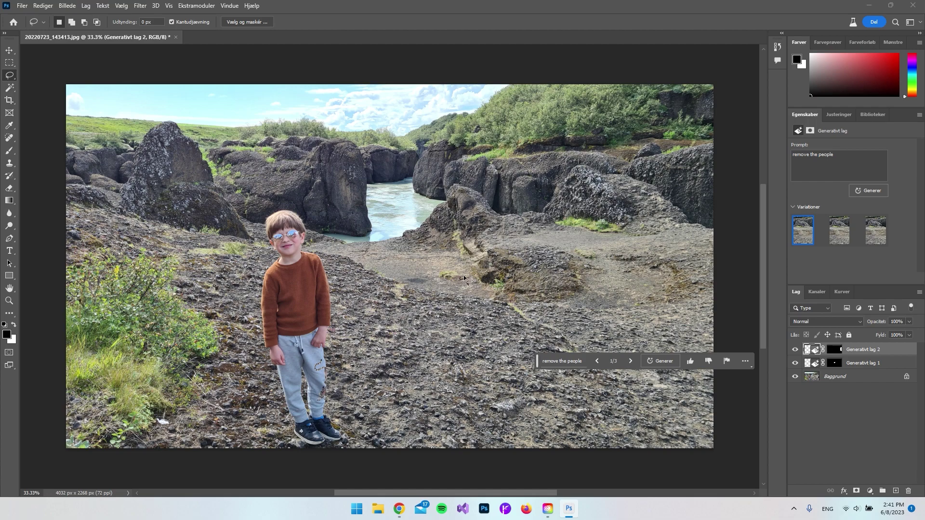
- Lasso the green bush beside the boy, run Generative Fill with "remove the bush", and choose the third variation
key("m")
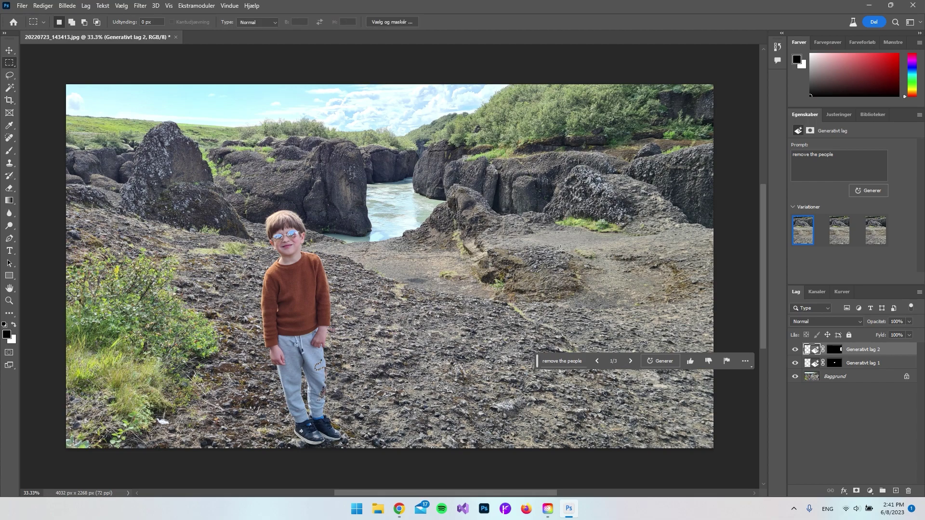
left_click(9, 75)
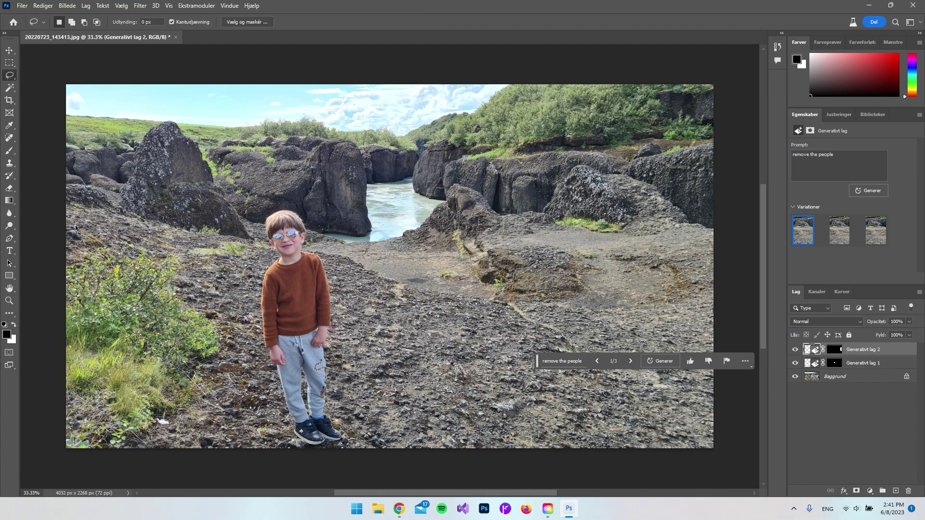
mouse_move(68, 227)
left_mouse_down()
mouse_move(198, 276)
mouse_move(230, 352)
mouse_move(186, 425)
mouse_move(89, 457)
left_mouse_up()
left_click(108, 457)
type("remove the bush")
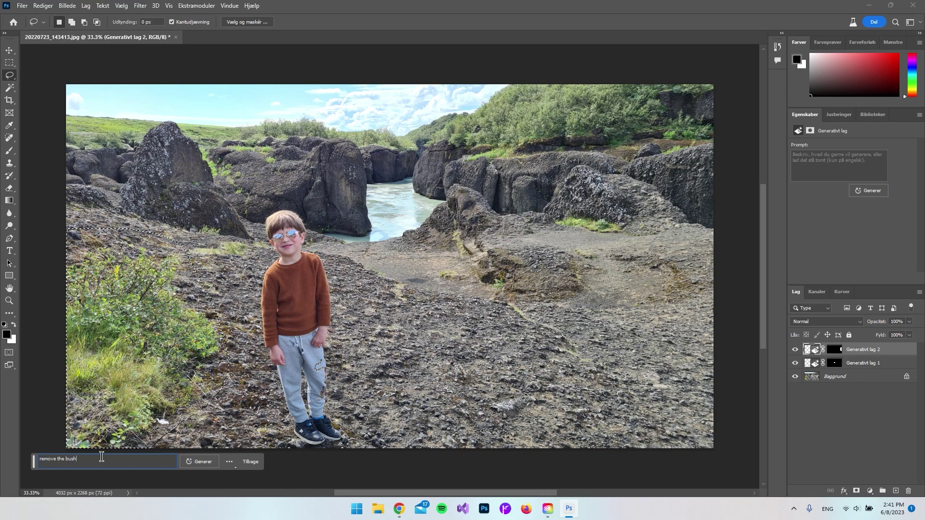
key("Return")
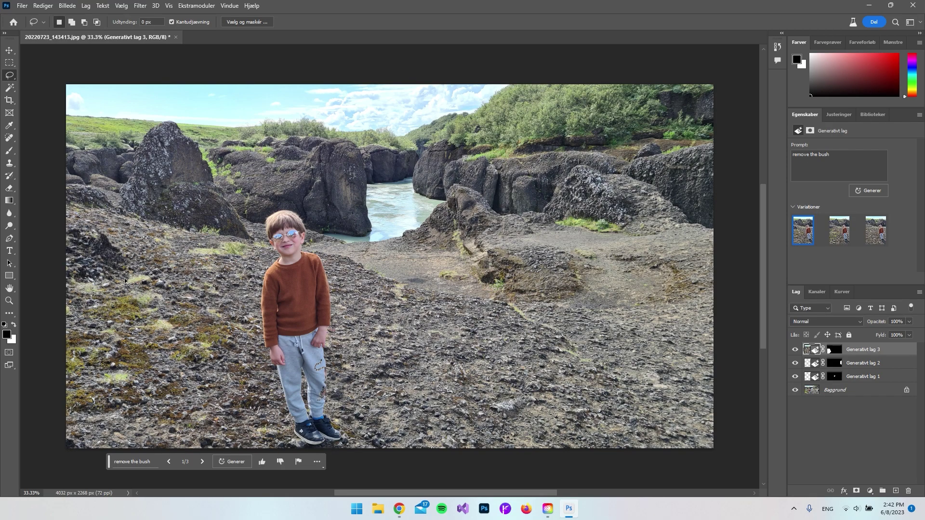
left_click(202, 461)
left_click(202, 462)
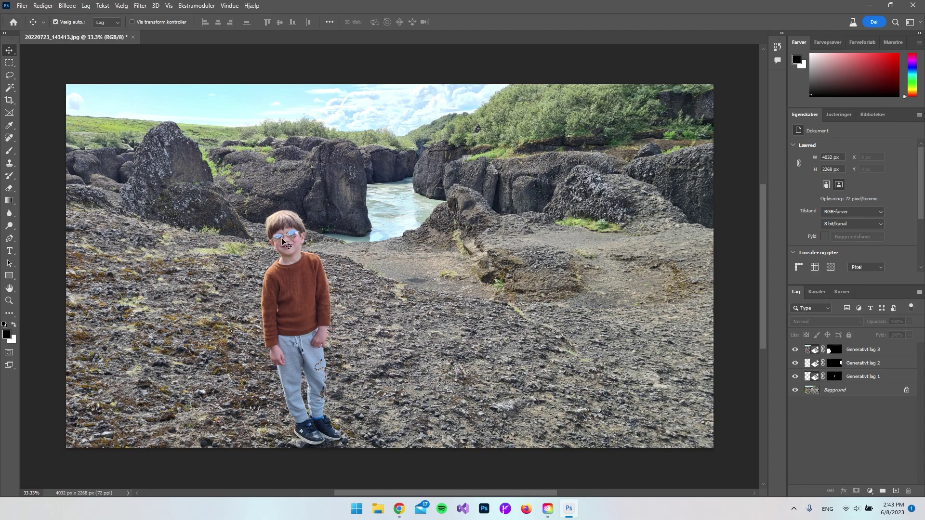
- Select a rectangle around the boy's torso, generate with "make the boy play guitar", compare the variations and keep the second
left_click(9, 62)
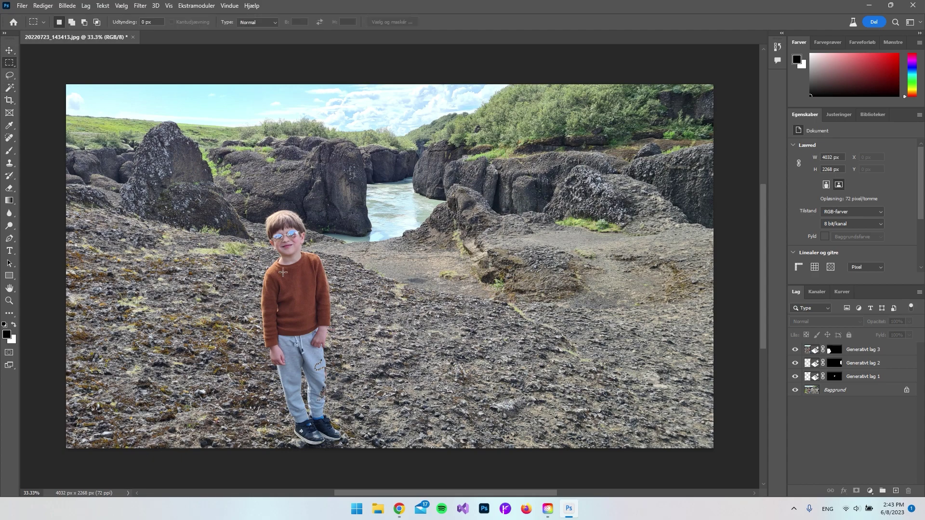
left_click_drag(219, 285, 389, 366)
left_click_drag(234, 282, 389, 373)
left_click(258, 386)
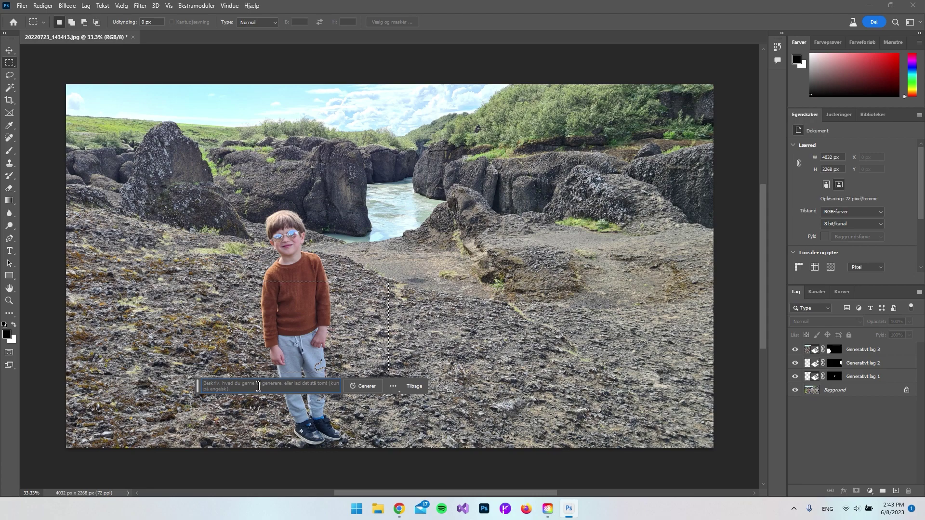
type("make the b")
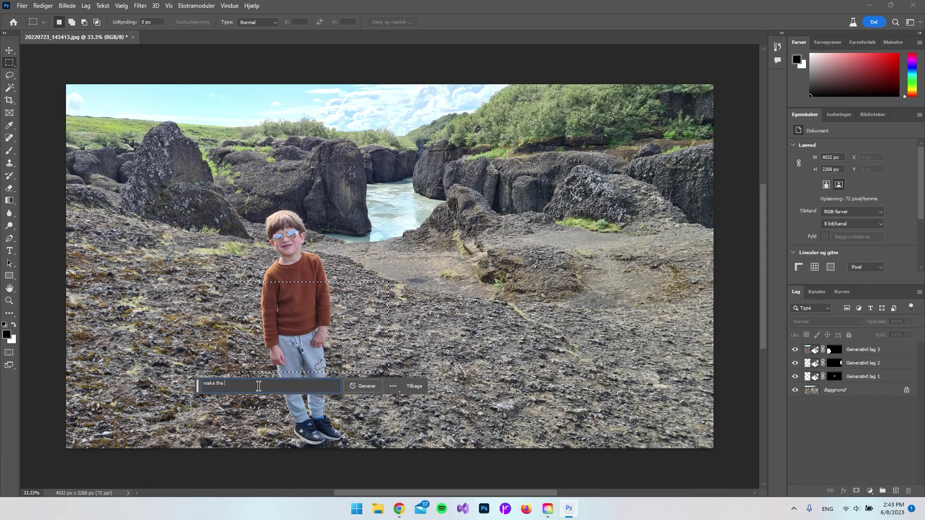
type("oy play guitar")
key("Return")
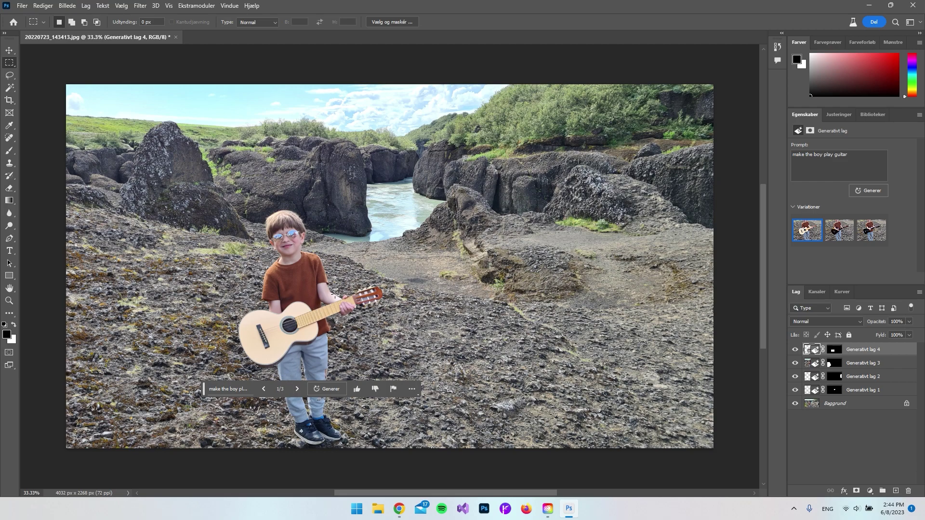
left_click(300, 388)
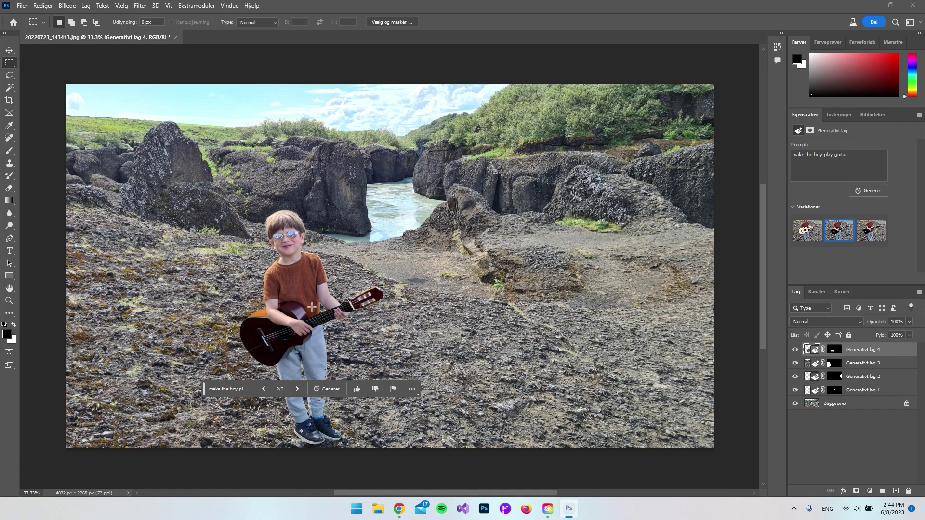
left_click(298, 388)
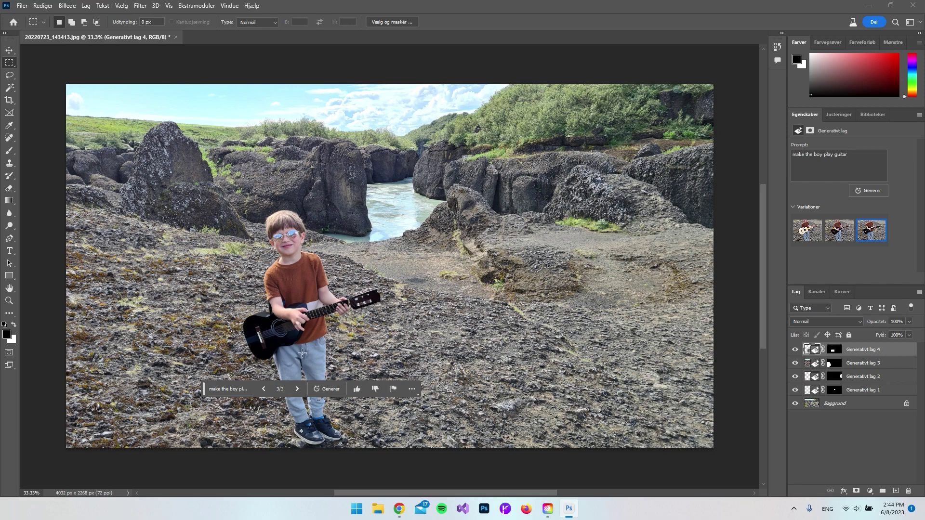
left_click(264, 388)
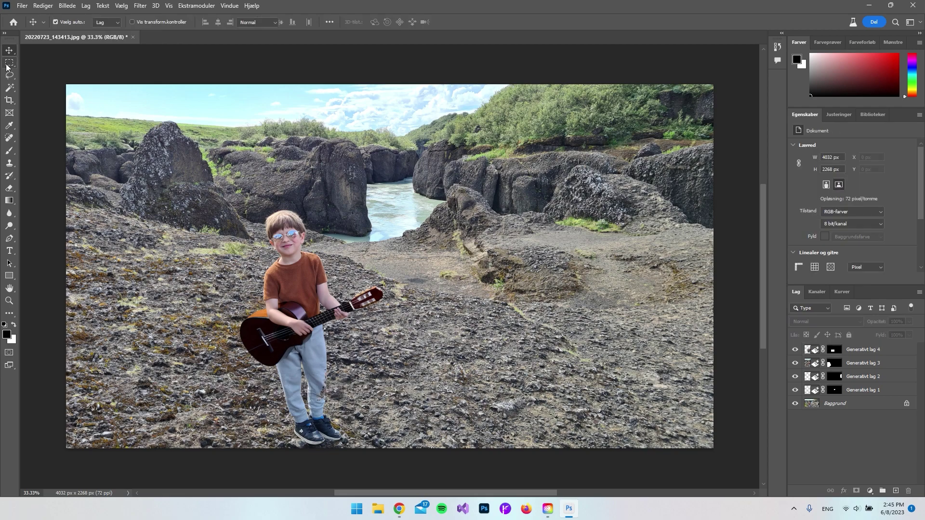
- Select a rectangle over the boy's hair, generate with "put a strawhat on the boys head", and keep the third variation
left_click(9, 63)
left_click_drag(237, 197, 339, 227)
left_click(241, 243)
type("Put a stra")
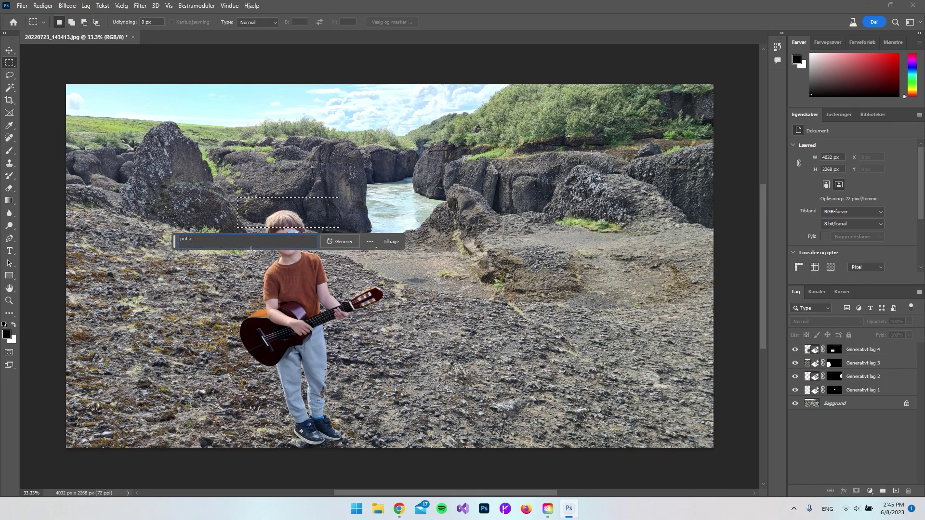
type("what on the boys head")
key("Return")
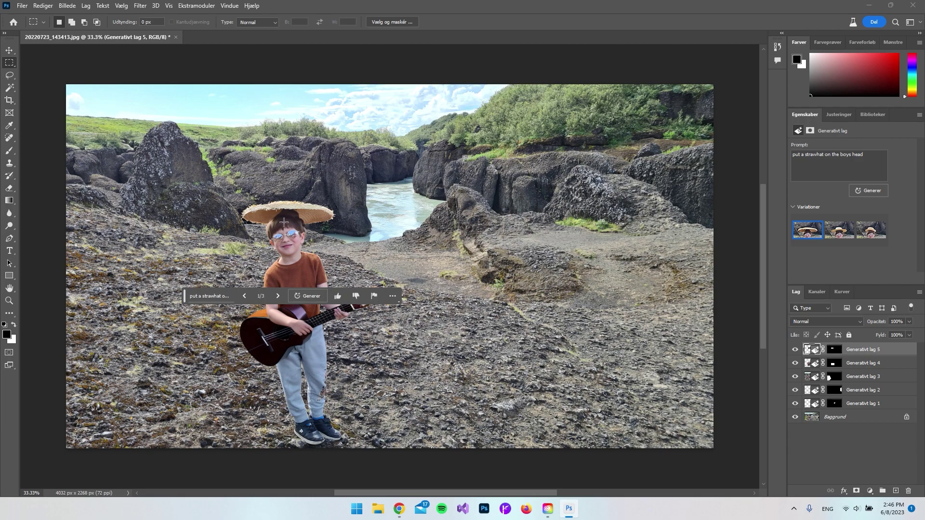
left_click(278, 296)
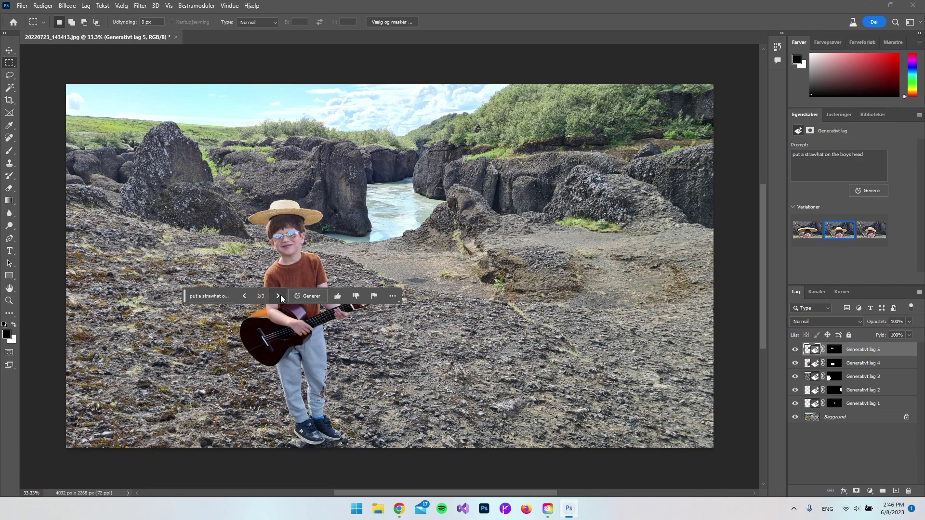
left_click(277, 296)
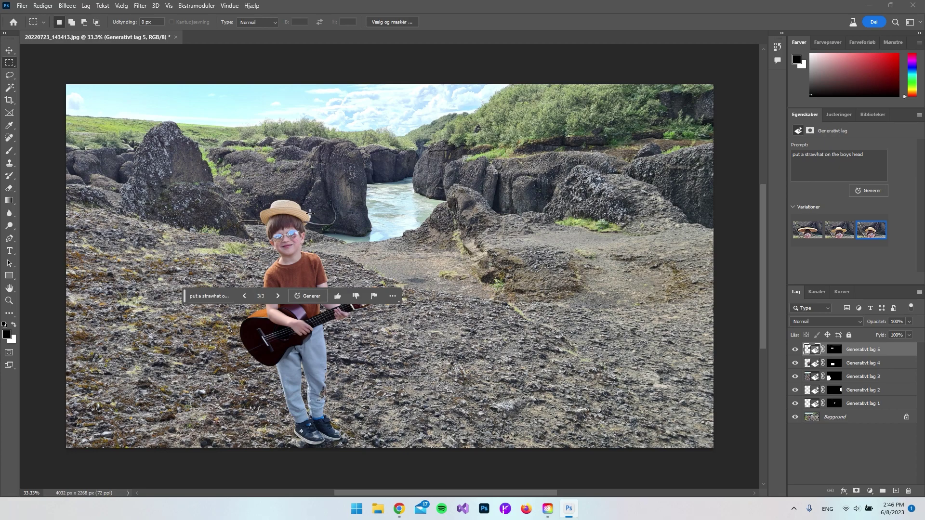
left_click(10, 51)
left_click(41, 126)
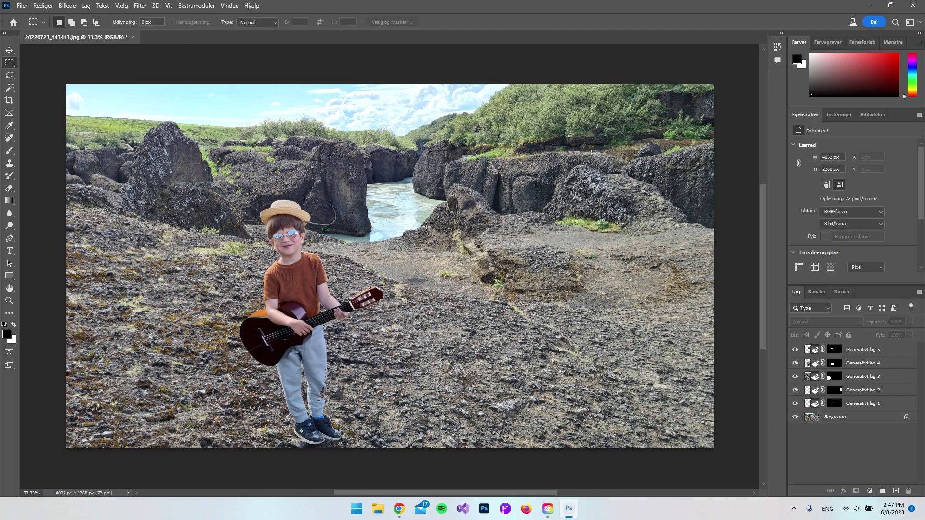
- Select the rocky ground right of the boy, generate "fans wanting some autographs from the famous guitar boy", and switch to the third variation
left_click_drag(468, 237, 461, 391)
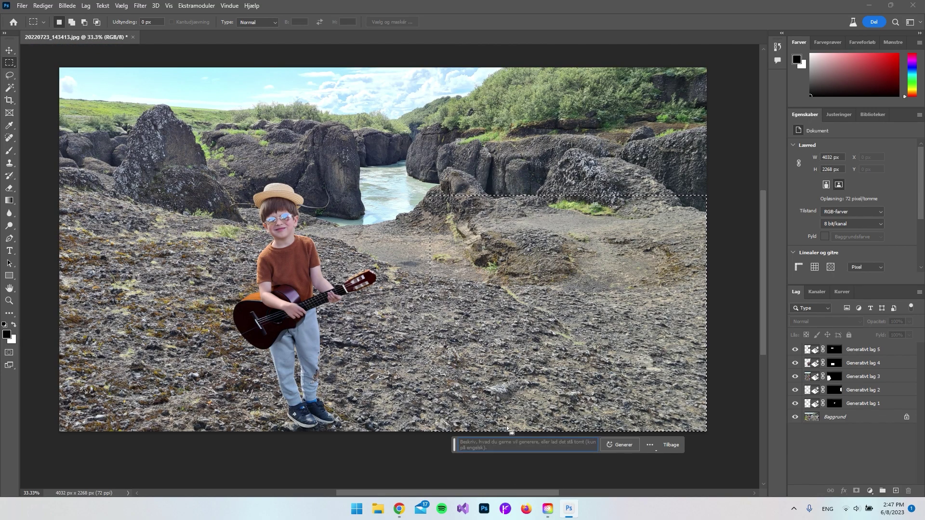
type("fa")
type("ns wanting some ")
type("a")
type("utograp")
type("hs from the")
type(" famous gui")
type("tarist")
key("Return")
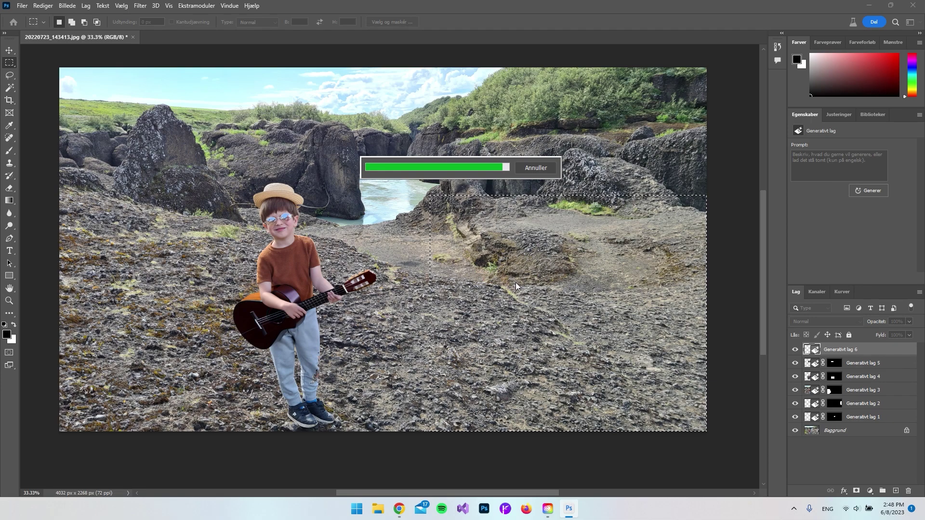
left_click(9, 50)
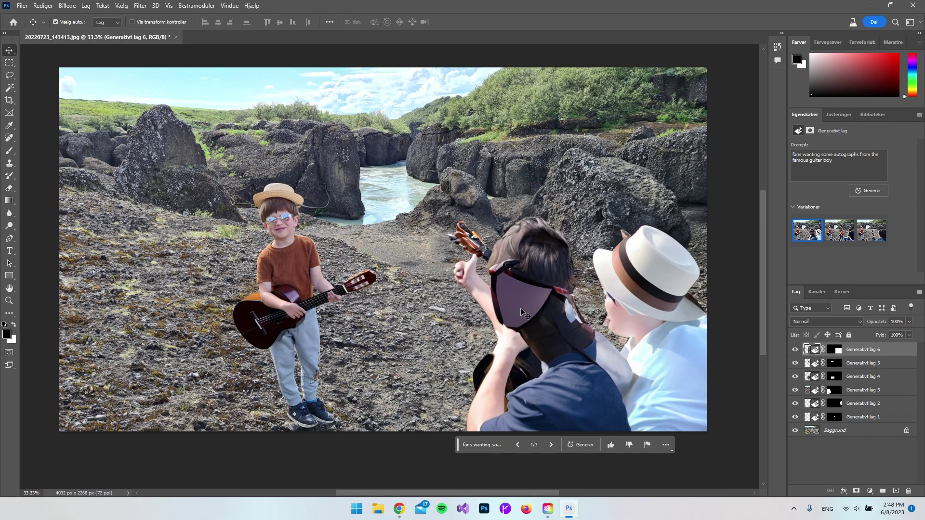
left_click(551, 444)
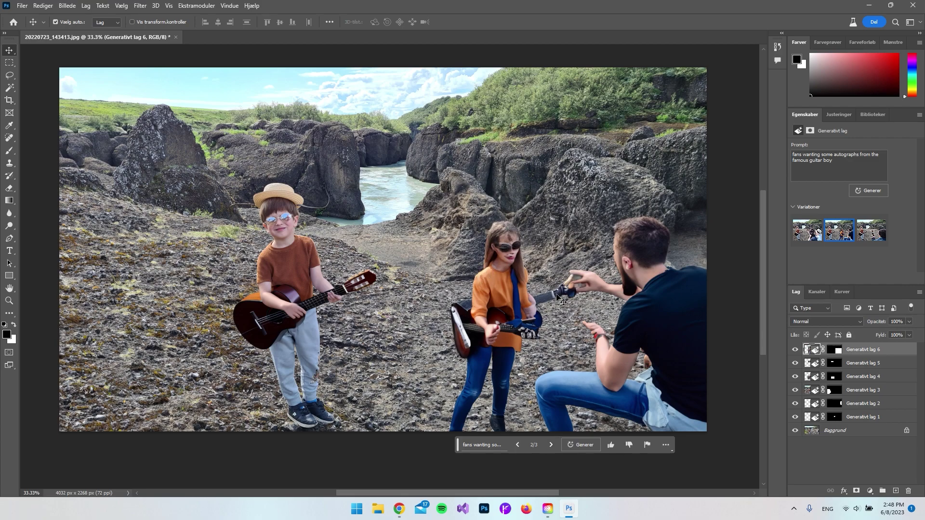
left_click(551, 446)
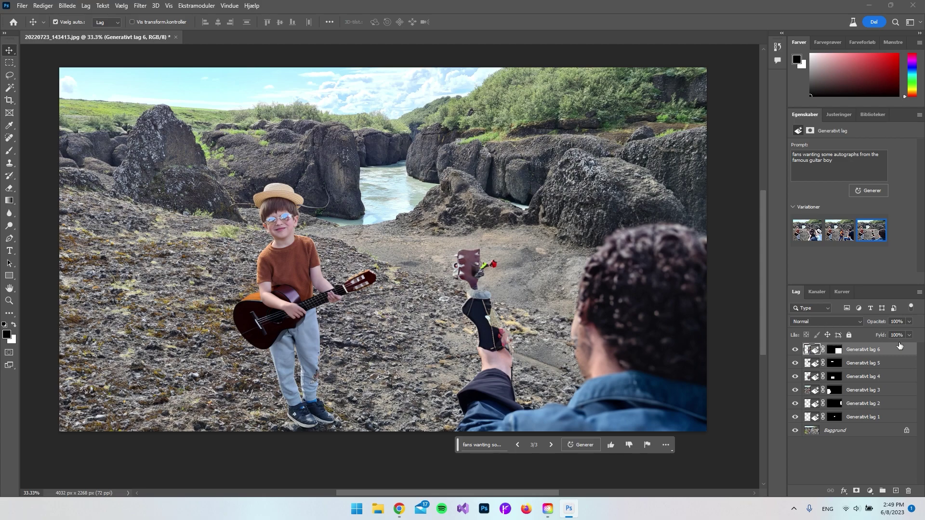
- Delete the generative layer with the autograph fans and enlarge the layer list
key("Delete")
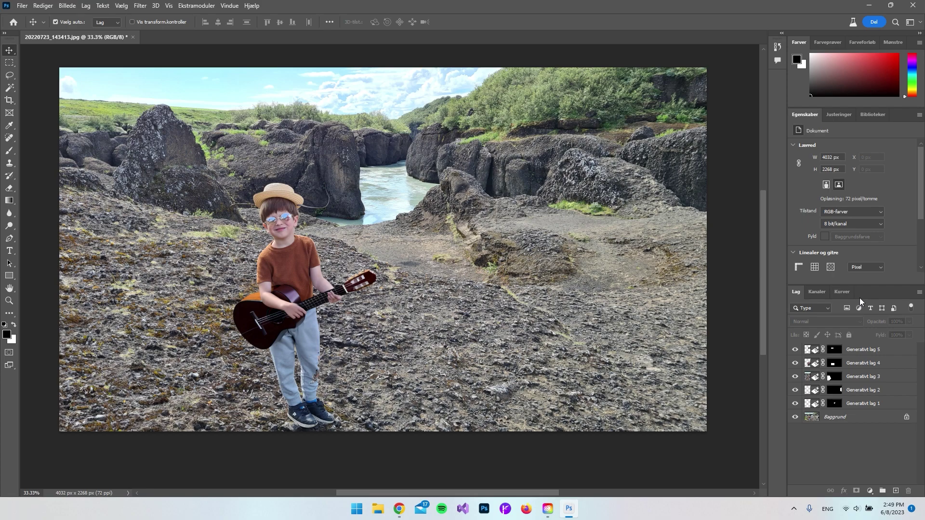
left_click_drag(865, 284, 865, 230)
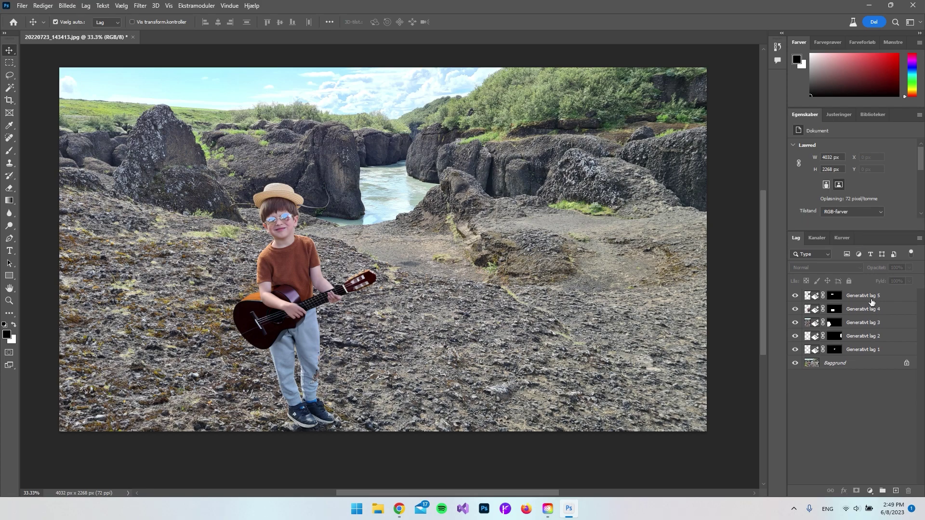
- Review the remaining generative layers by hiding and reshowing the bush-removal layer and the guitar layer
left_click(871, 298)
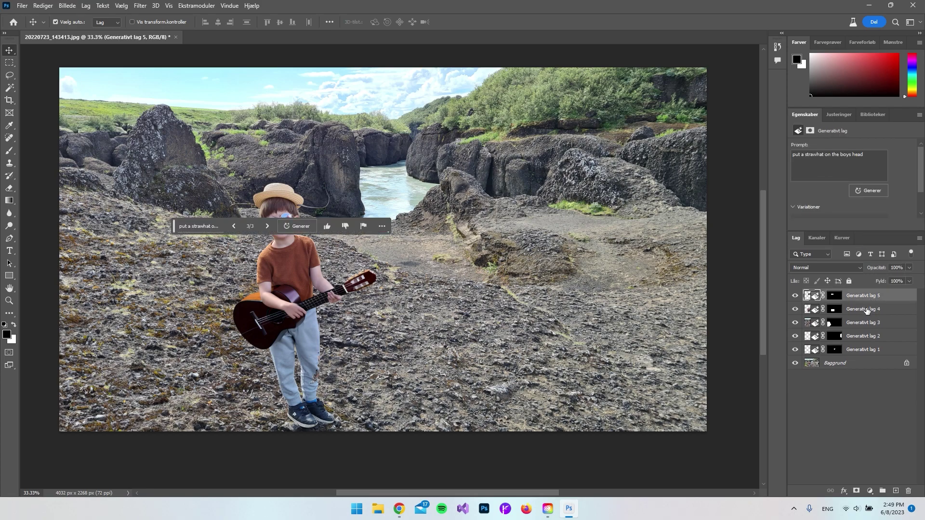
left_click(856, 310)
left_click(852, 324)
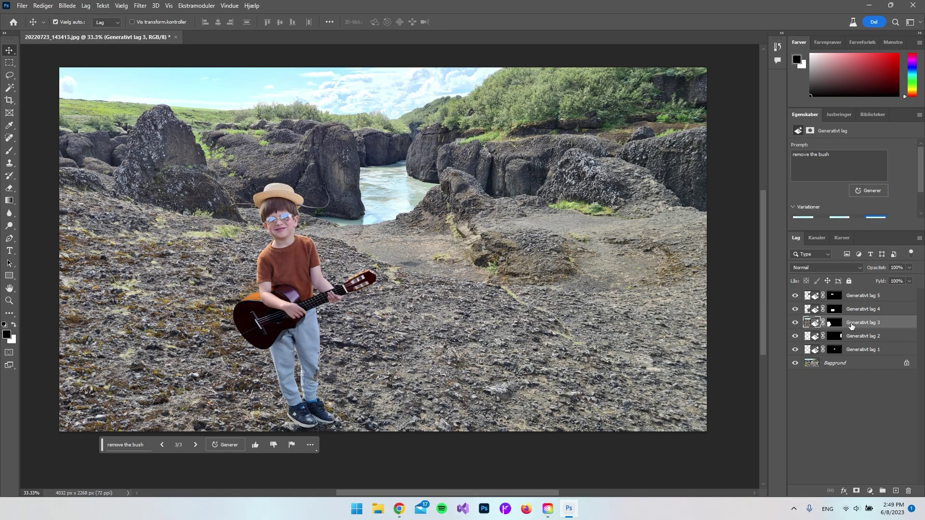
left_click(795, 323)
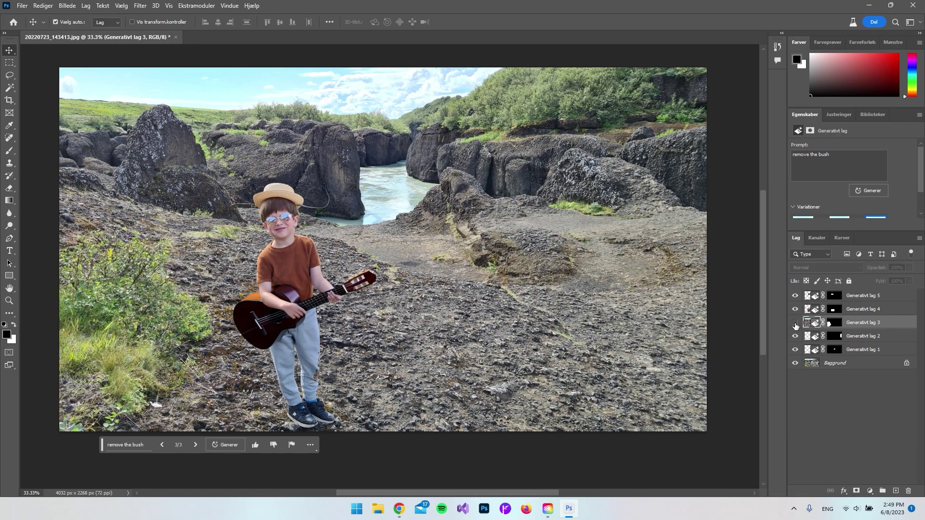
left_click(795, 323)
left_click(795, 308)
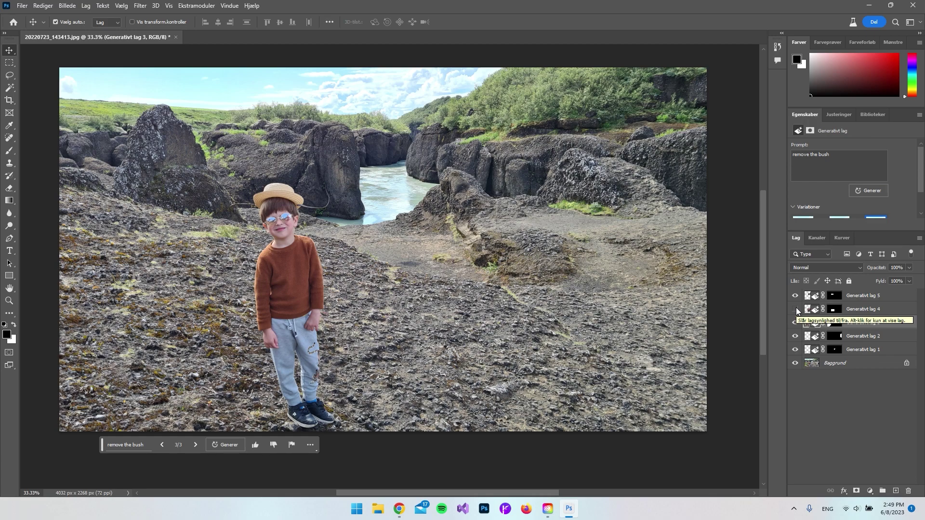
left_click(795, 309)
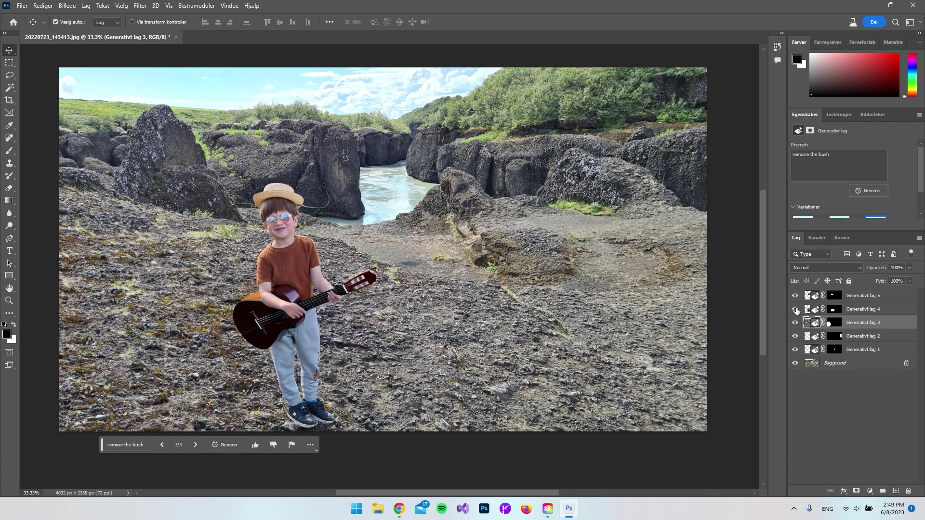
- Lasso the river water between the rocks and run Generative Fill with "people playing around in the water"
left_click(10, 75)
mouse_move(366, 224)
left_mouse_down()
mouse_move(364, 182)
mouse_move(390, 166)
mouse_move(410, 175)
left_mouse_up()
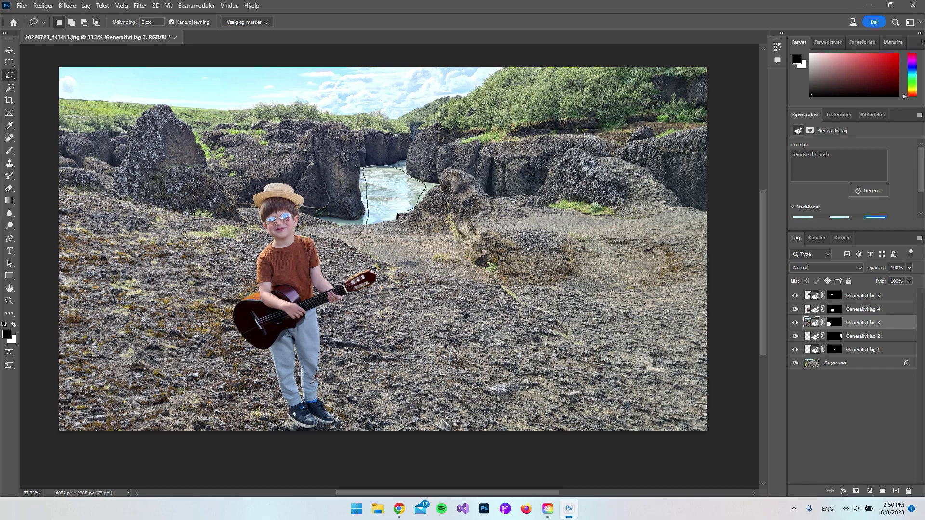
left_click_drag(376, 224, 372, 225)
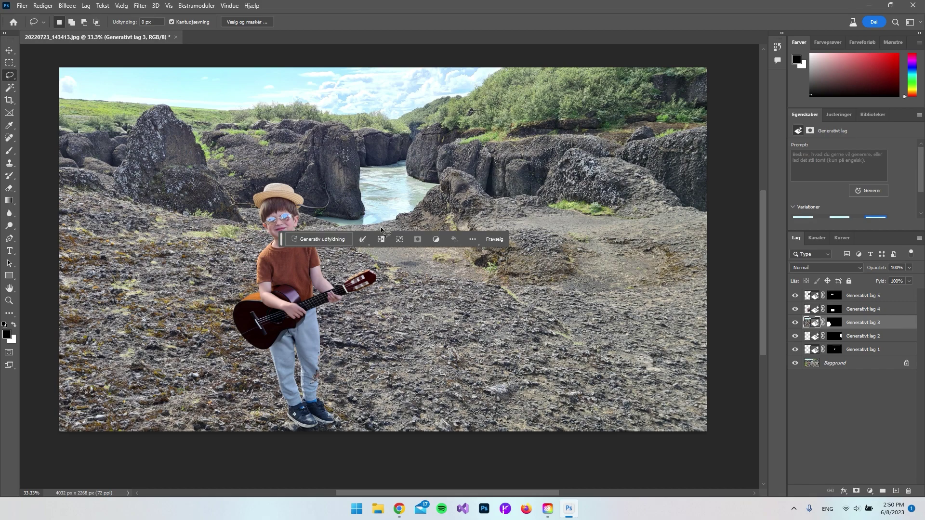
left_click(337, 239)
type("people ")
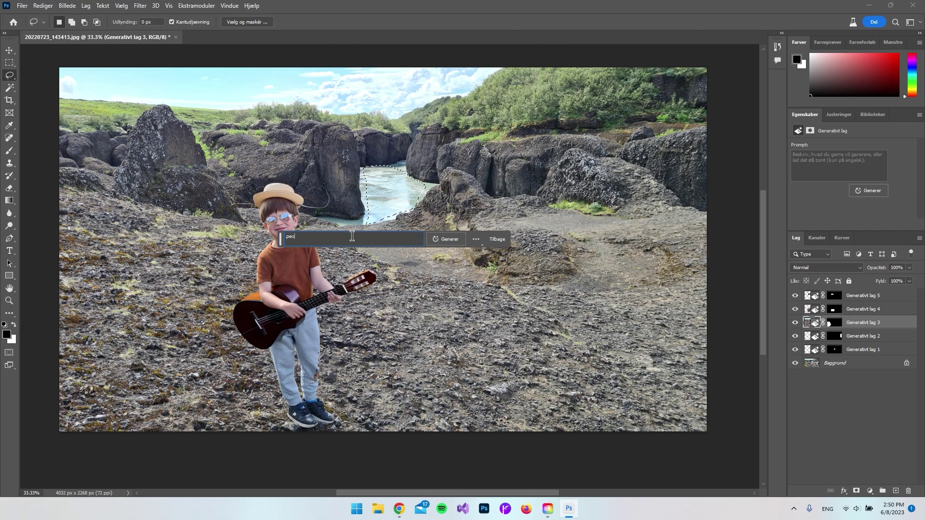
type("playing around in the water")
key("Return")
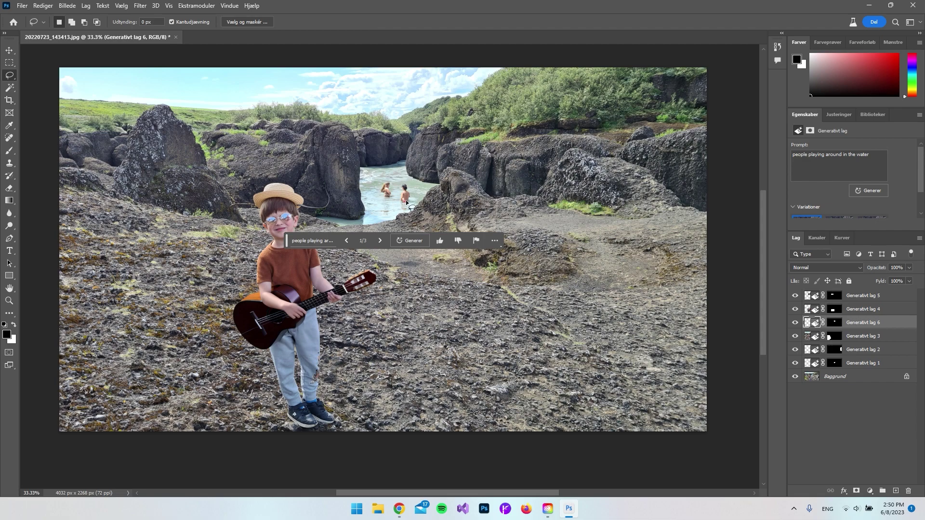
- Compare the variations of the people in the water, keep the second one, and deselect the layer
left_click(380, 240)
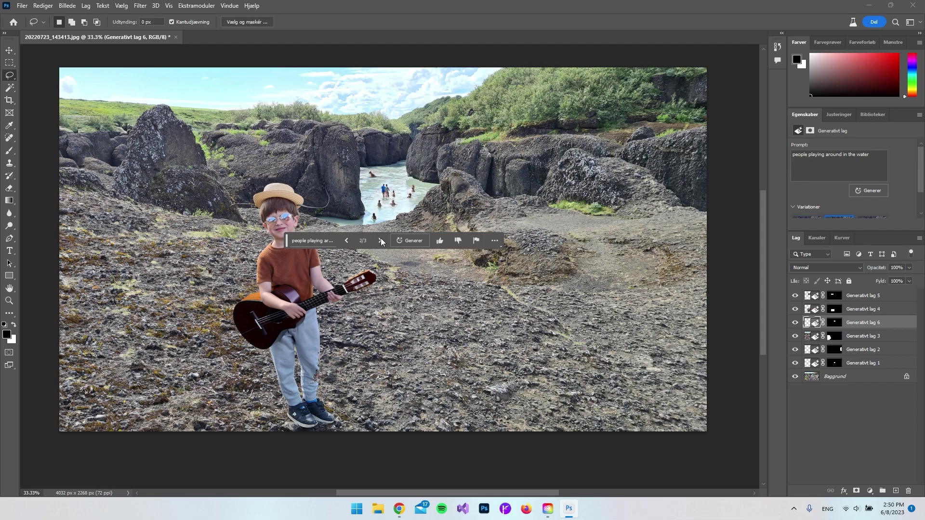
left_click(379, 241)
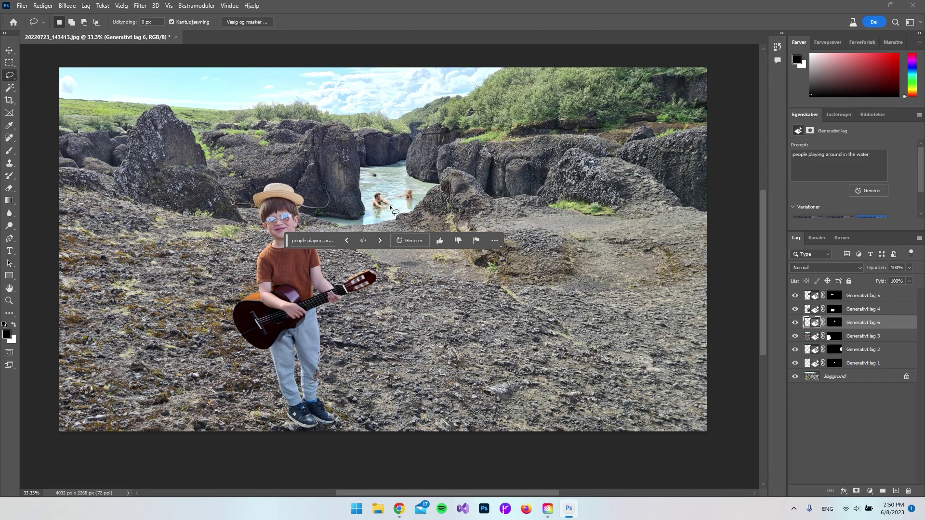
left_click(346, 241)
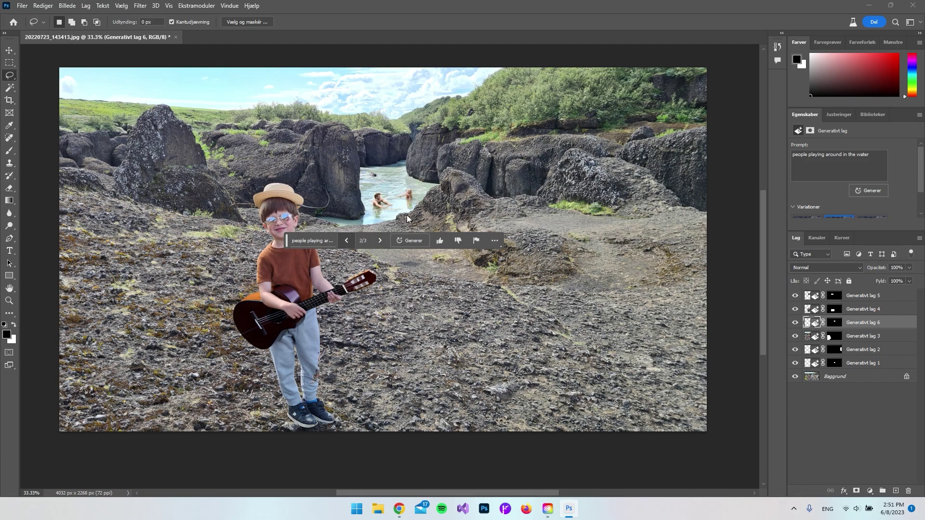
left_click(9, 52)
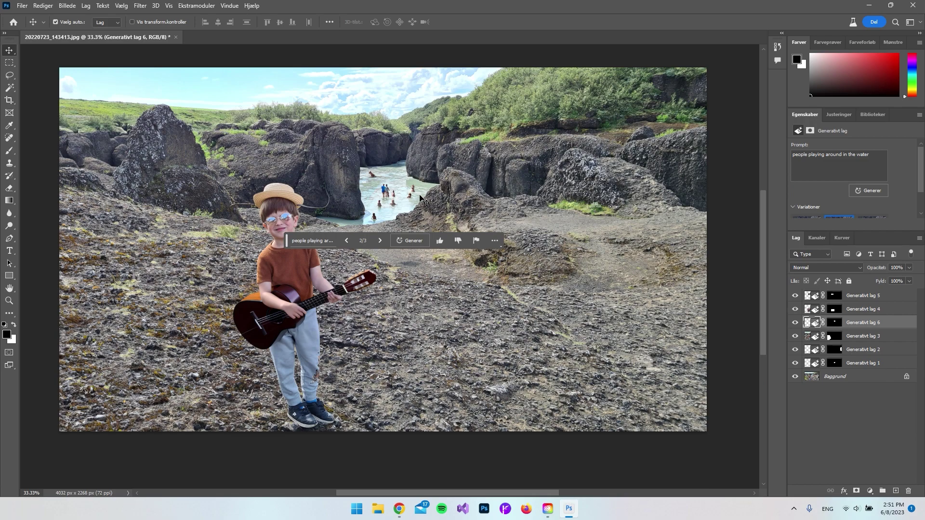
left_click(416, 276)
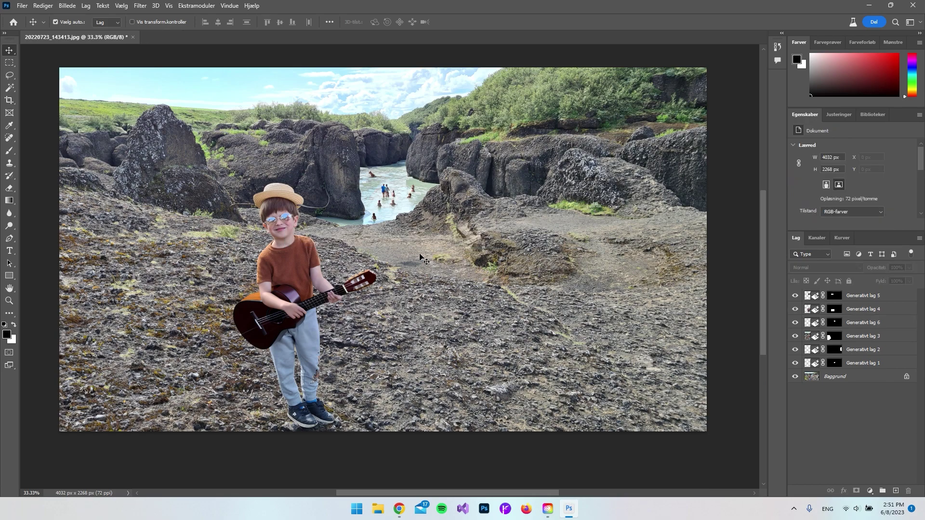
- Select a square in the photo's upper-left corner and run Generative Fill with "insert a logo from a travel company"
left_click(9, 63)
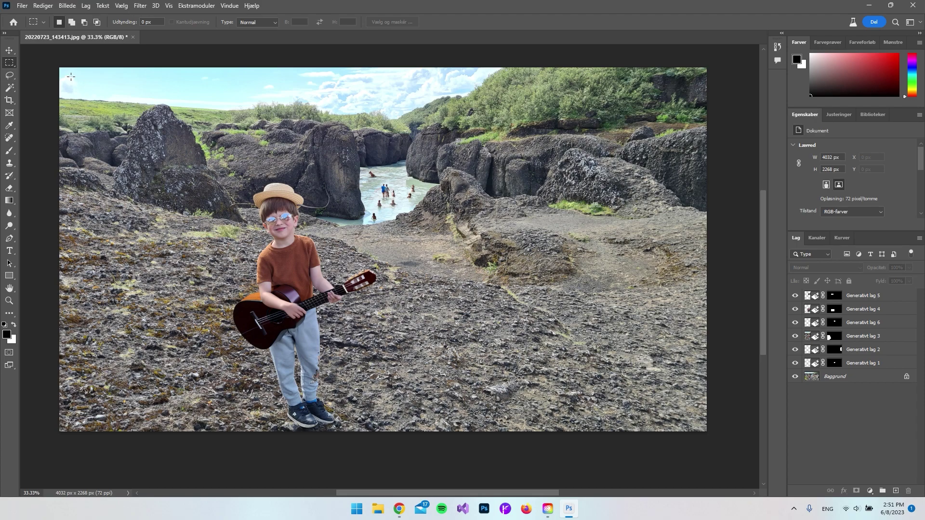
left_click_drag(67, 73, 157, 164)
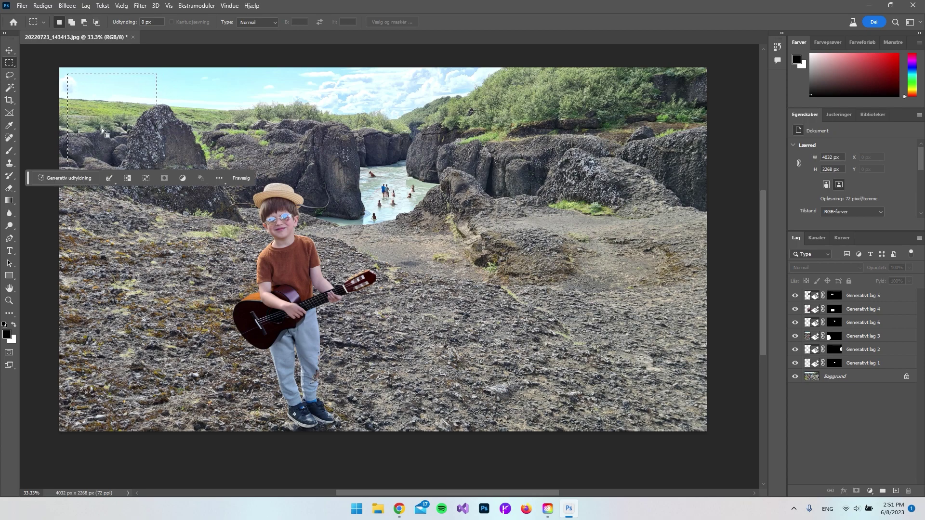
left_click(67, 176)
type("insert a")
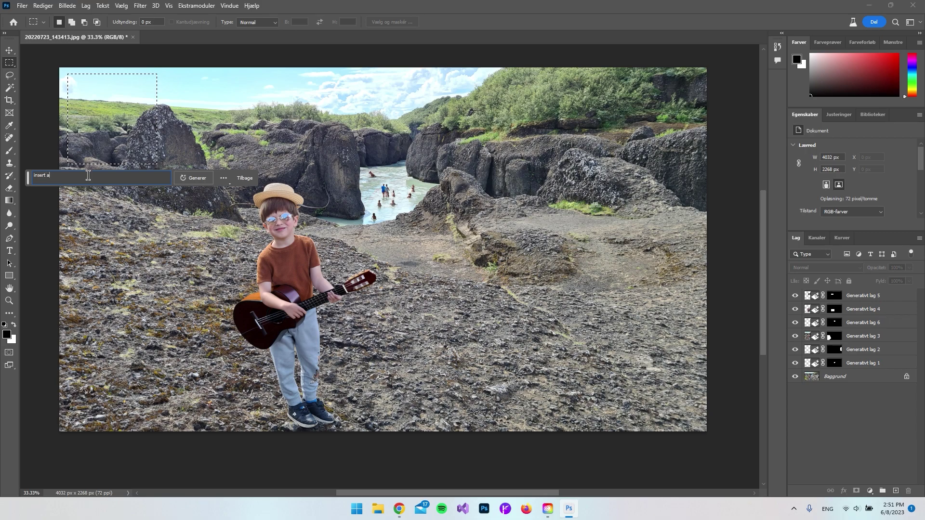
type(" logo from a ta")
type("avel company")
key("Return")
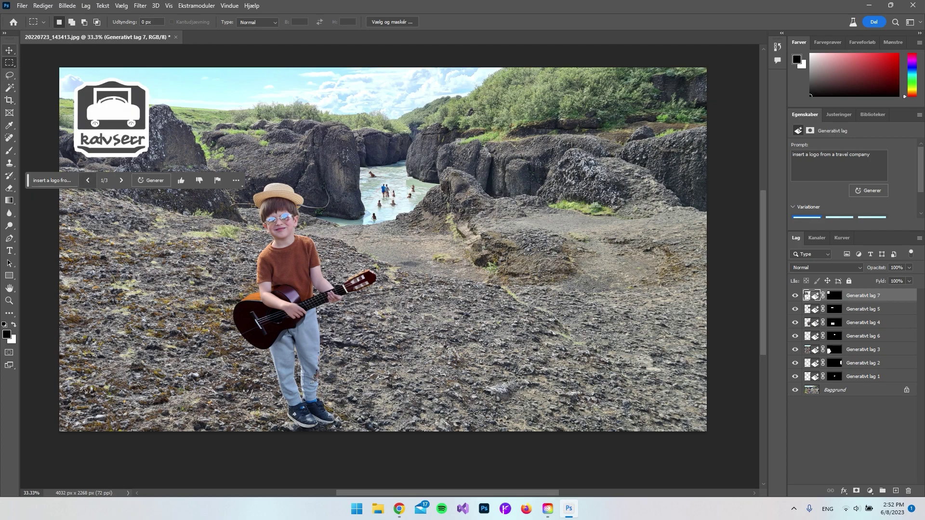
- Compare the three logo variations, keep the first one, and deselect the layer
left_click(122, 180)
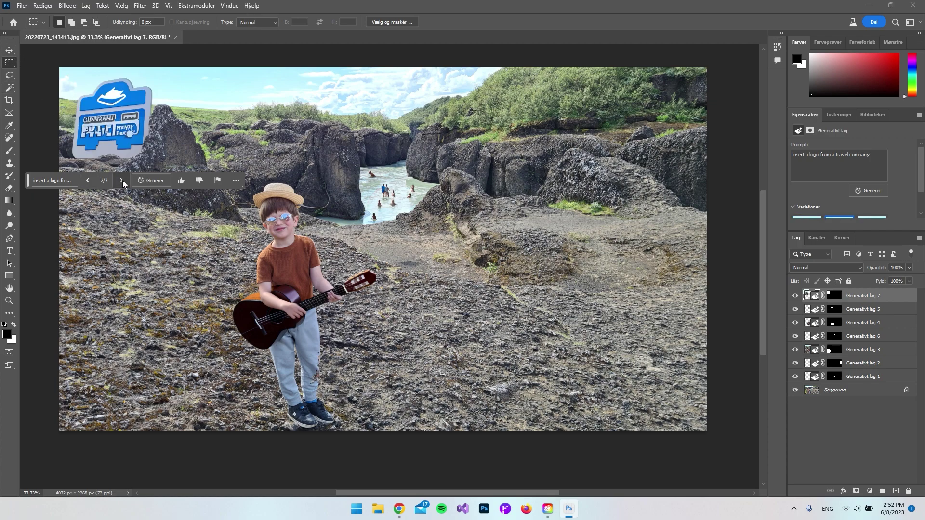
left_click(121, 180)
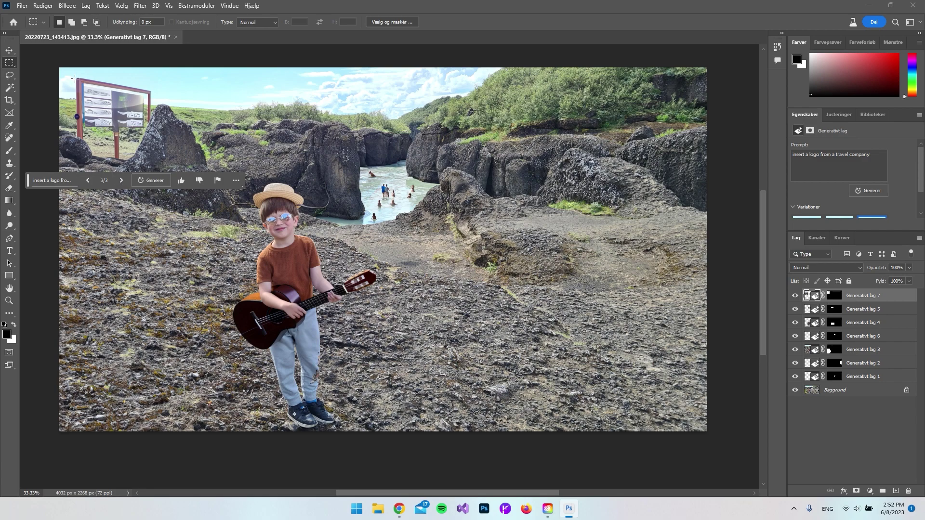
left_click(88, 180)
left_click(88, 180)
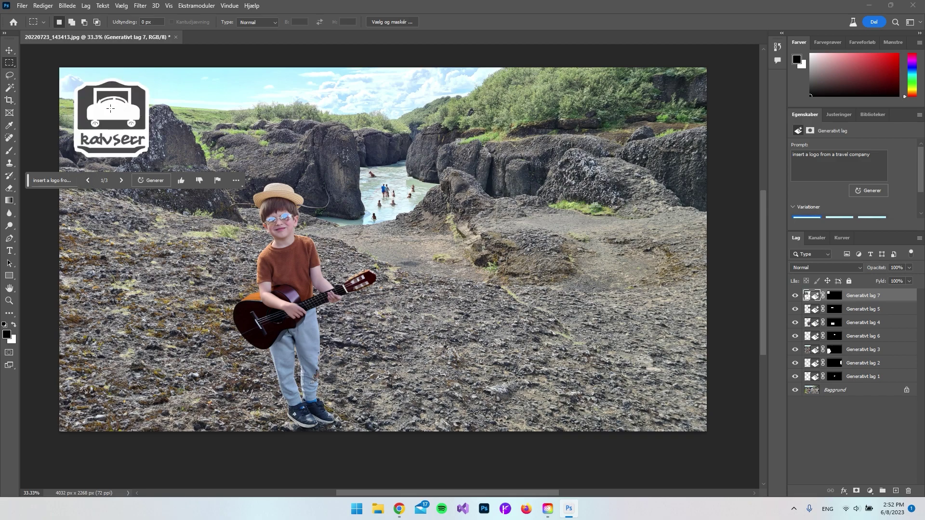
left_click(9, 50)
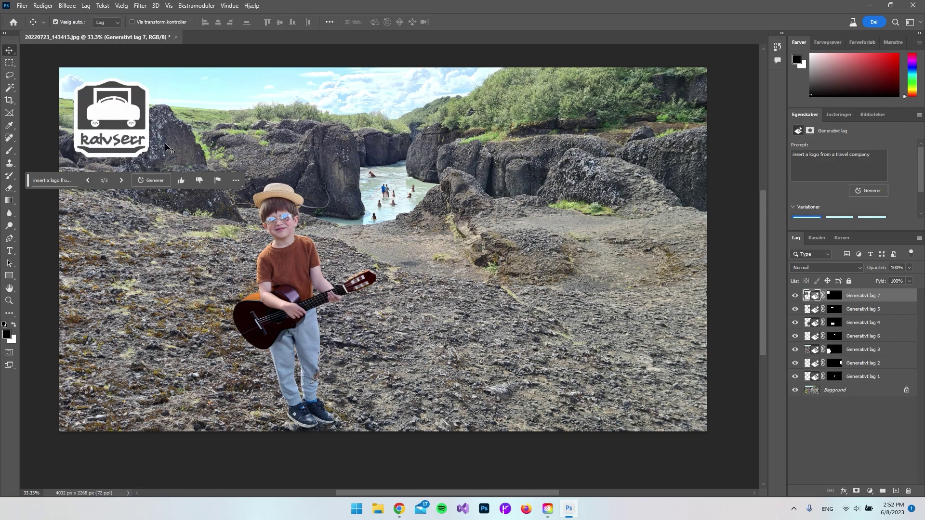
left_click(660, 274)
left_click(433, 210)
- Select a square on the rocky ground right of the boy and run Generative Fill with "delivery icon"
key("m")
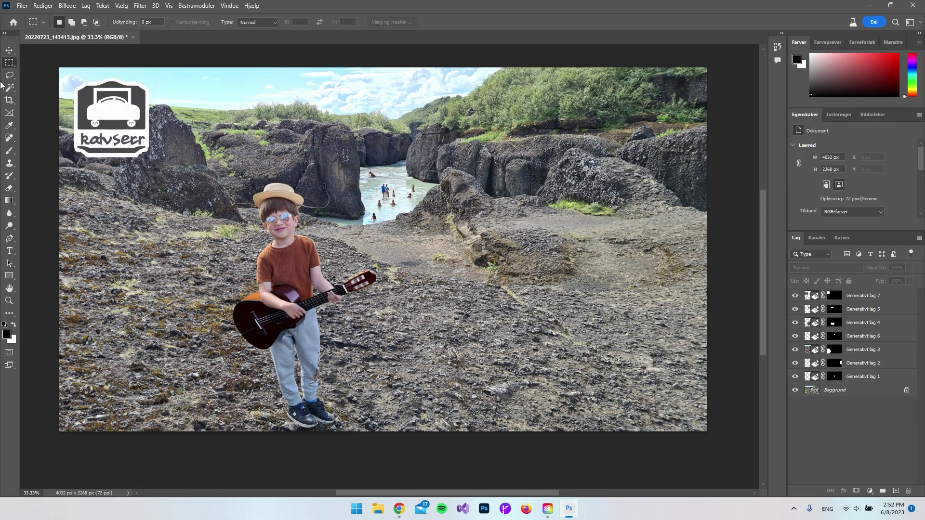
left_click_drag(515, 208, 626, 318)
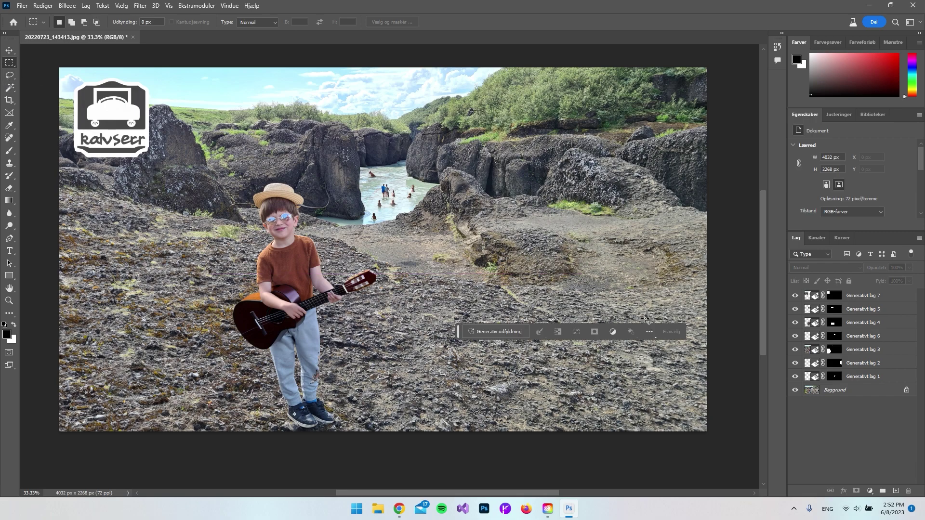
left_click(507, 336)
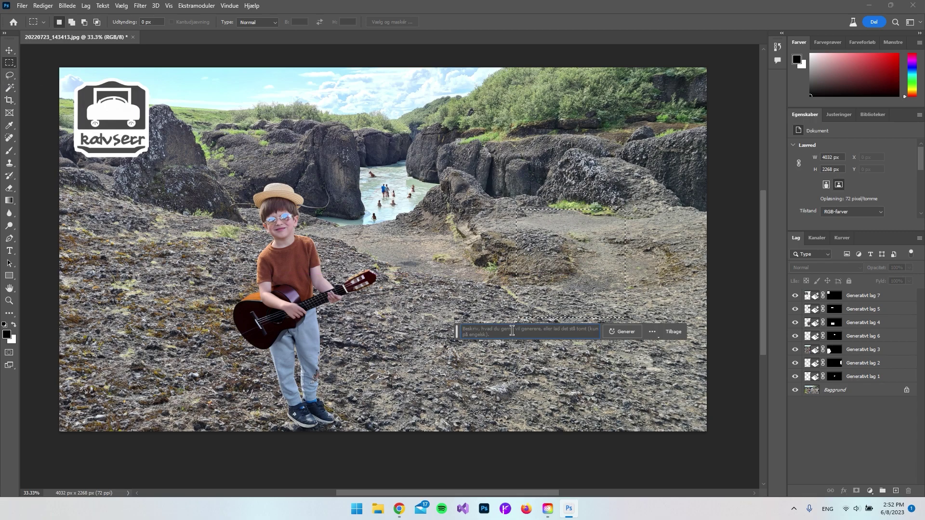
type("delorean car")
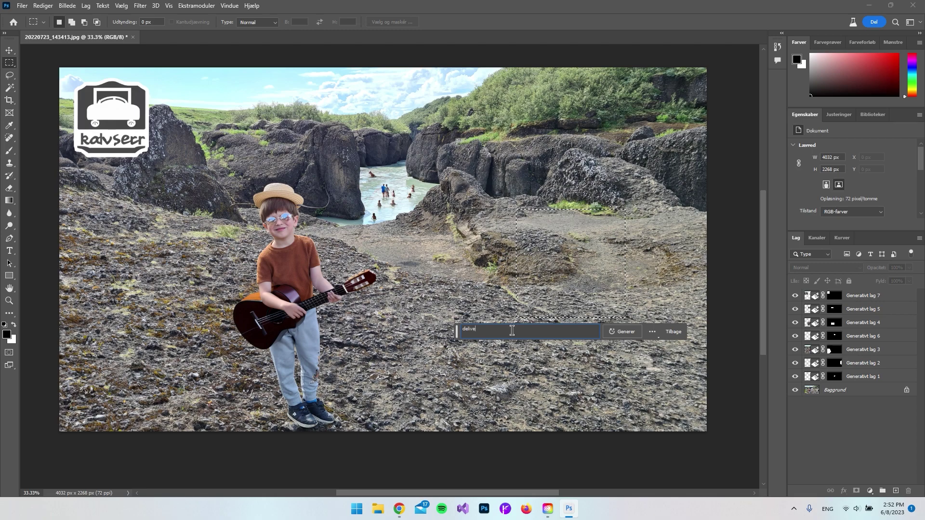
key("Return")
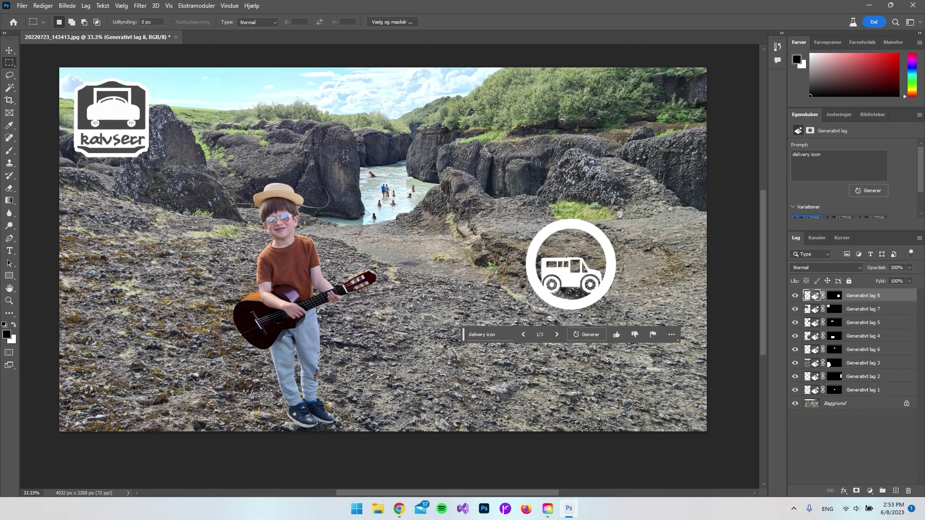
- Browse the delivery icon variations and keep the third one
left_click(556, 334)
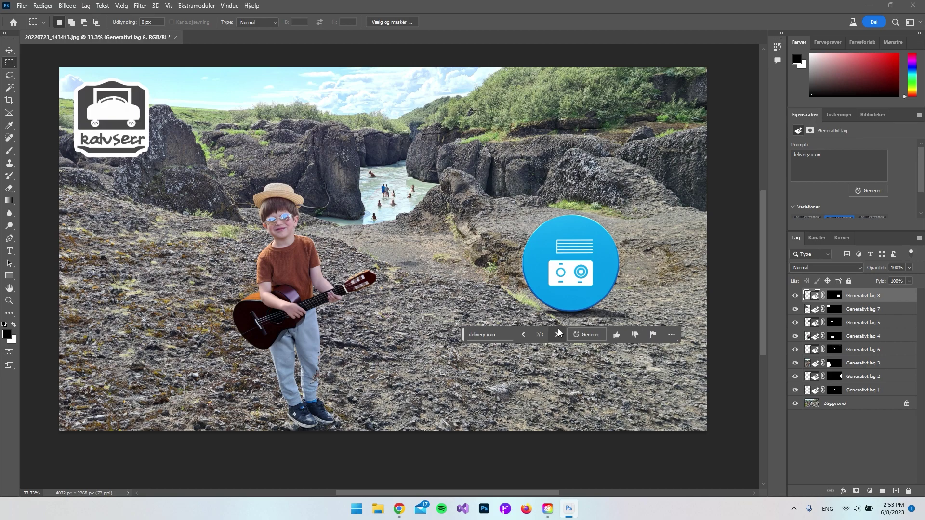
left_click(557, 335)
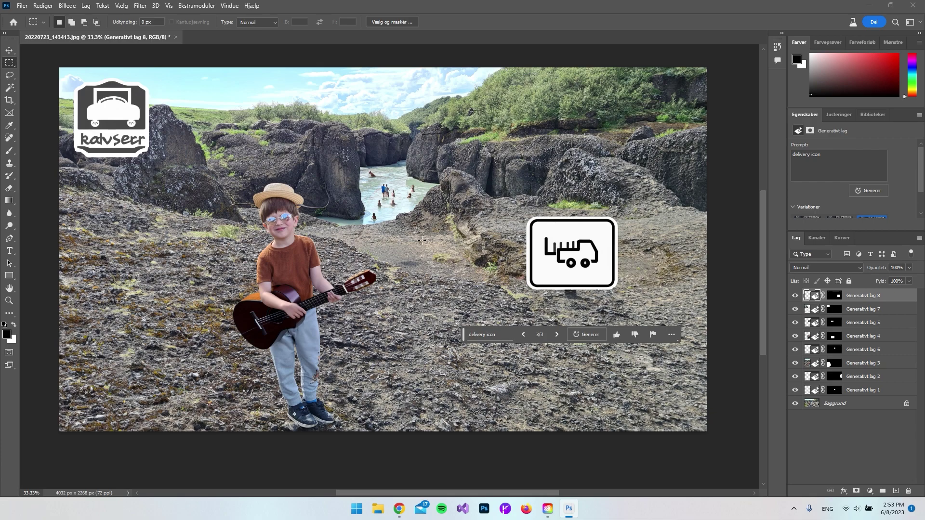
left_click(7, 48)
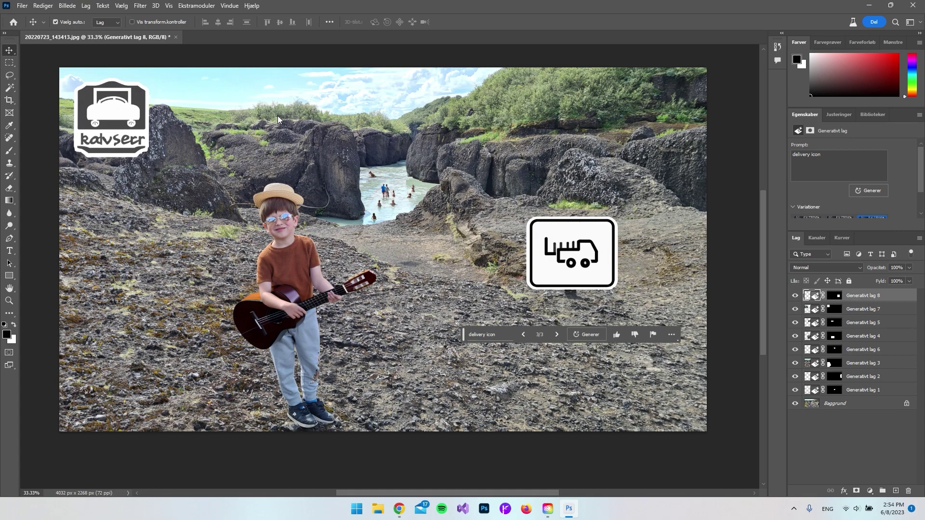
- Create a new blank white document of 1920 x 1080 px
left_click(23, 6)
left_click(41, 46)
left_click(653, 393)
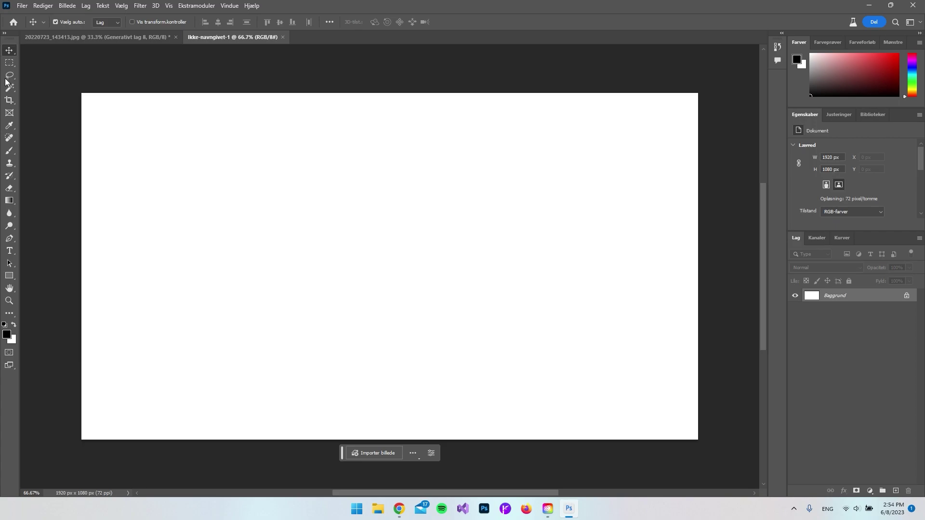
- Select a full-width rectangle across the upper part of the blank canvas and run Generative Fill with "mountians"
left_click(10, 62)
left_click_drag(76, 89, 731, 231)
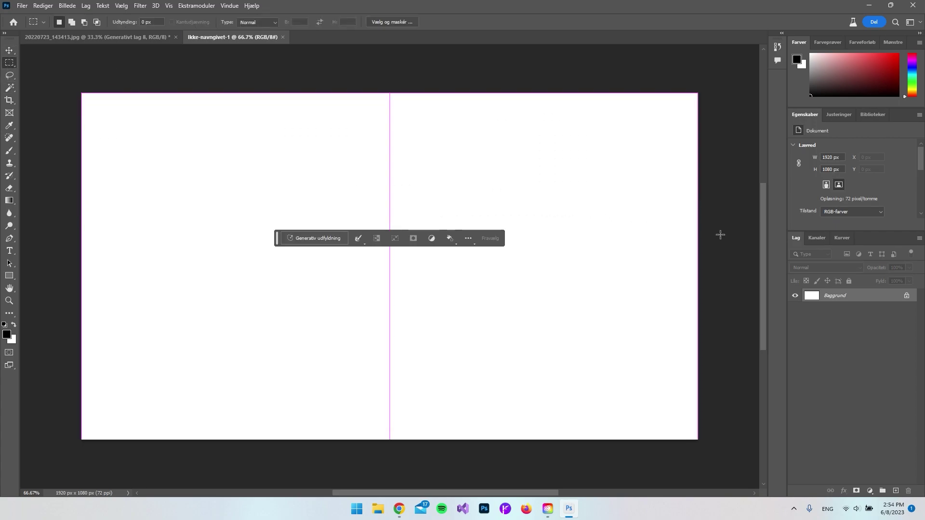
left_click(315, 238)
type("mountians")
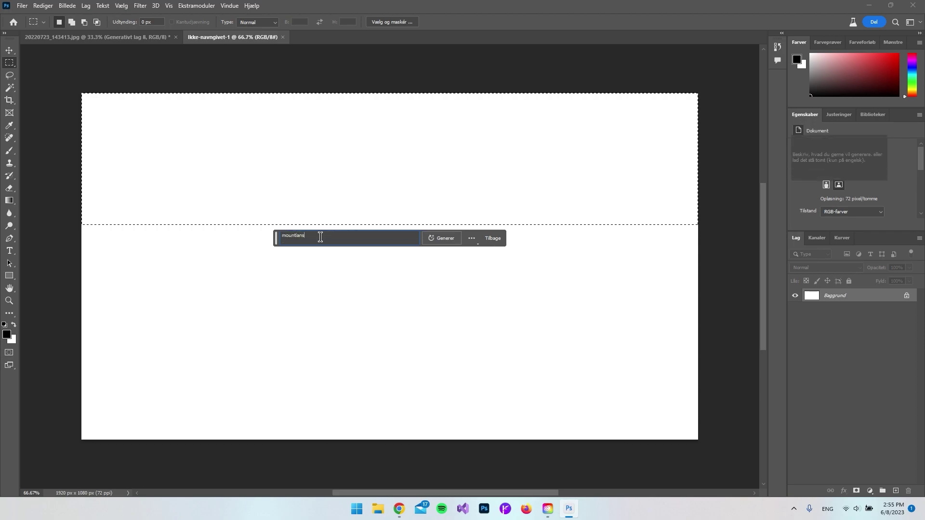
key("Return")
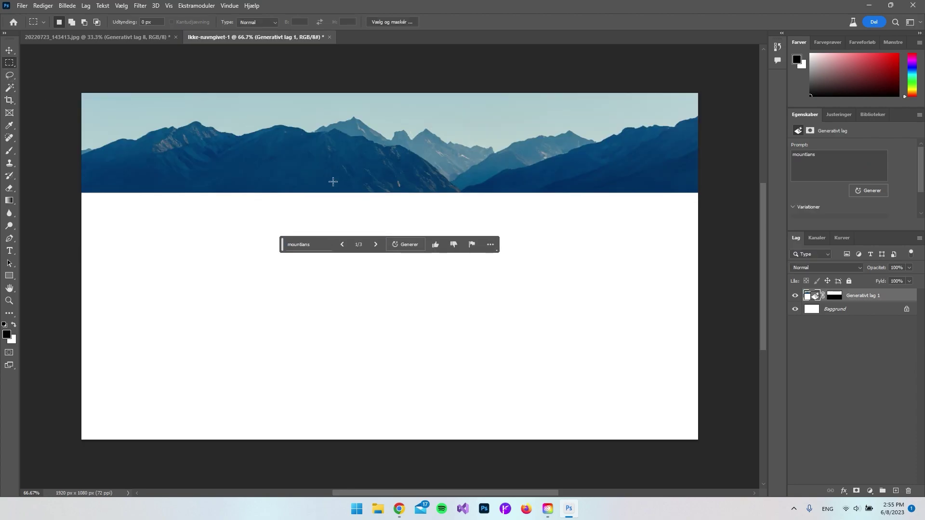
- Browse the mountain variations back to the first one and delete the generated layer
left_click(372, 245)
left_click(372, 248)
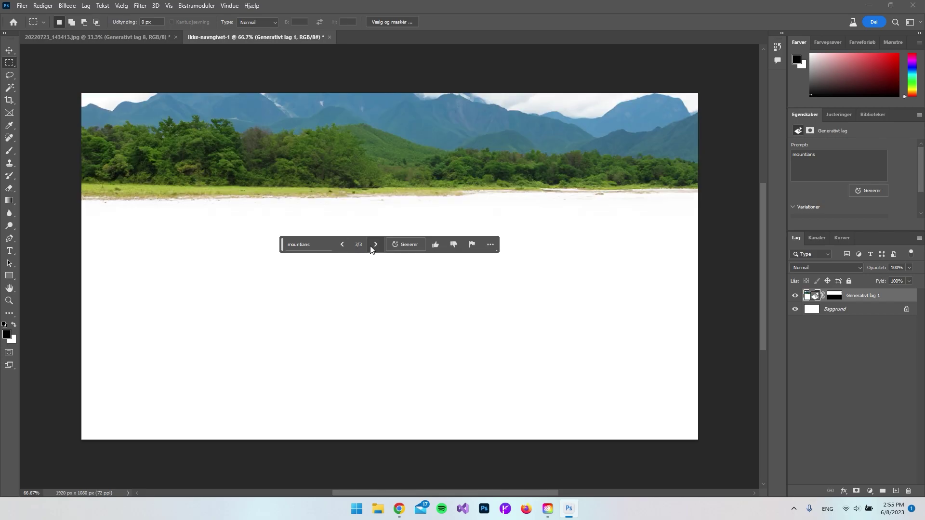
left_click(342, 247)
left_click(343, 248)
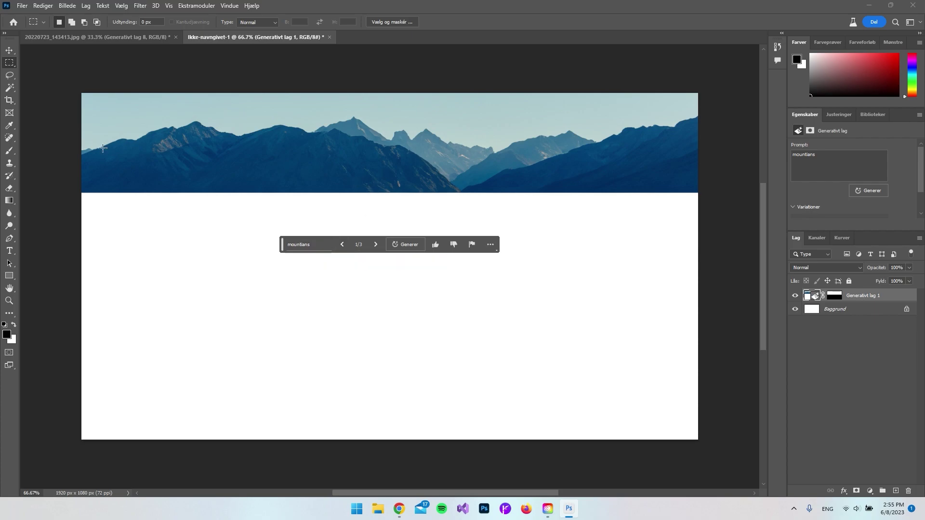
key("v")
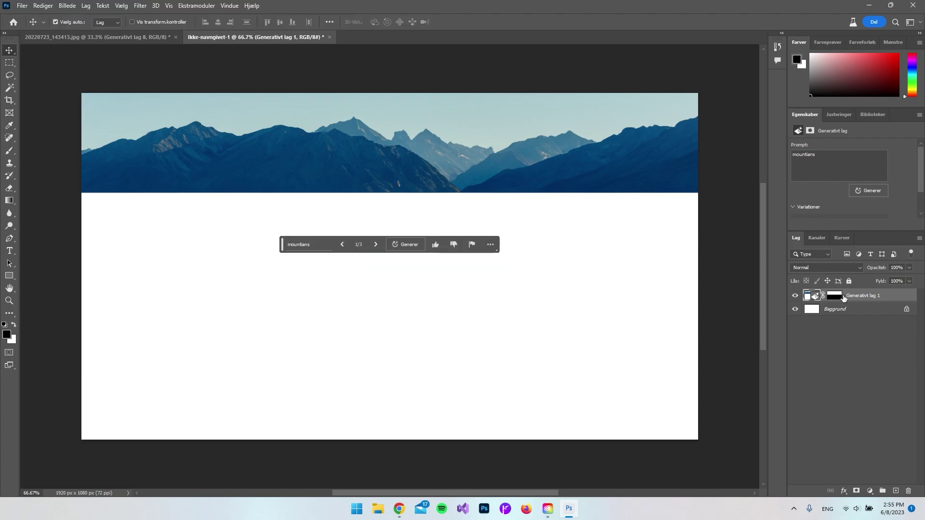
key("Delete")
- Lasso the canvas's upper part with a wavy lower edge, run Generative Fill with "mountians", and browse to the third variation
left_click(9, 75)
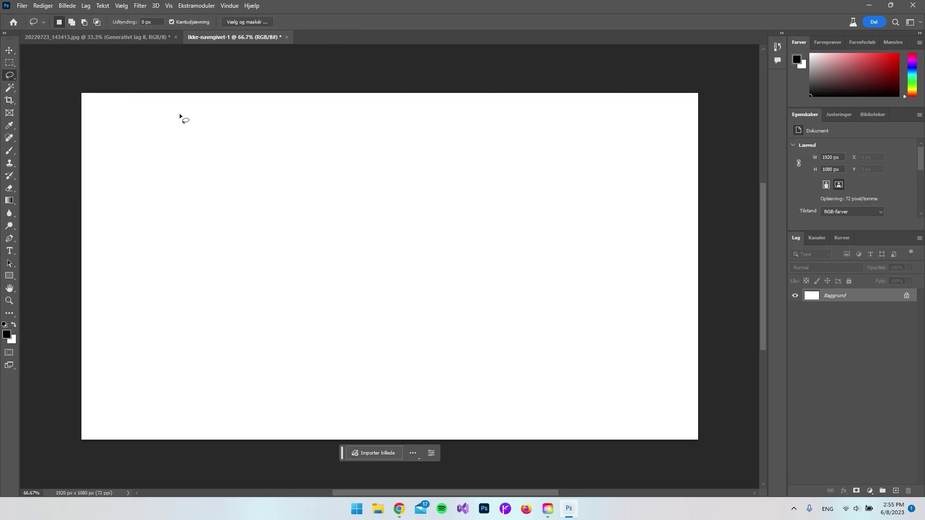
mouse_move(72, 219)
left_mouse_down()
mouse_move(558, 260)
mouse_move(692, 249)
mouse_move(72, 87)
left_mouse_up()
left_click(332, 269)
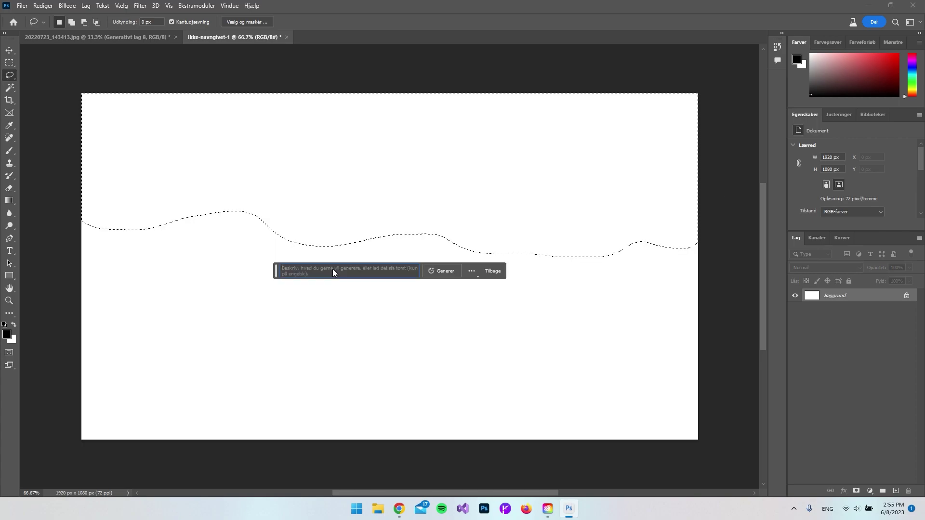
type("mountians")
key("Return")
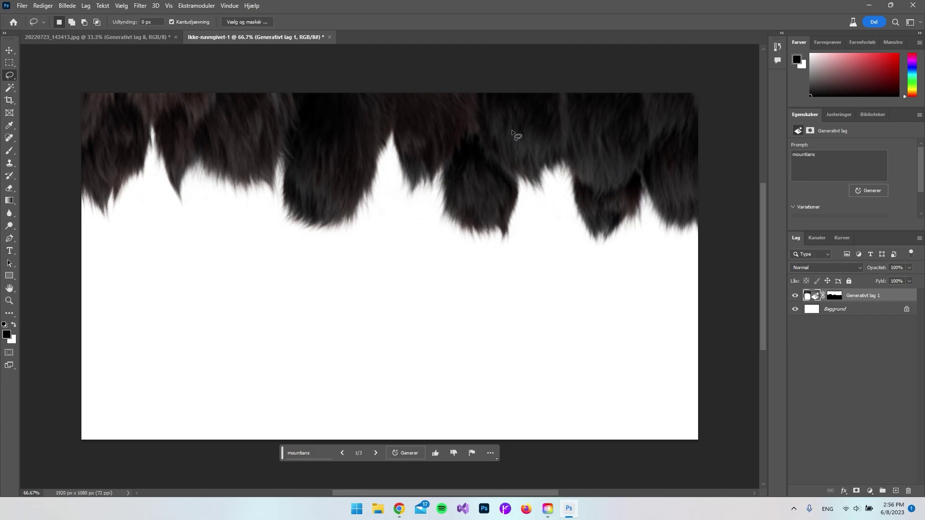
left_click(375, 453)
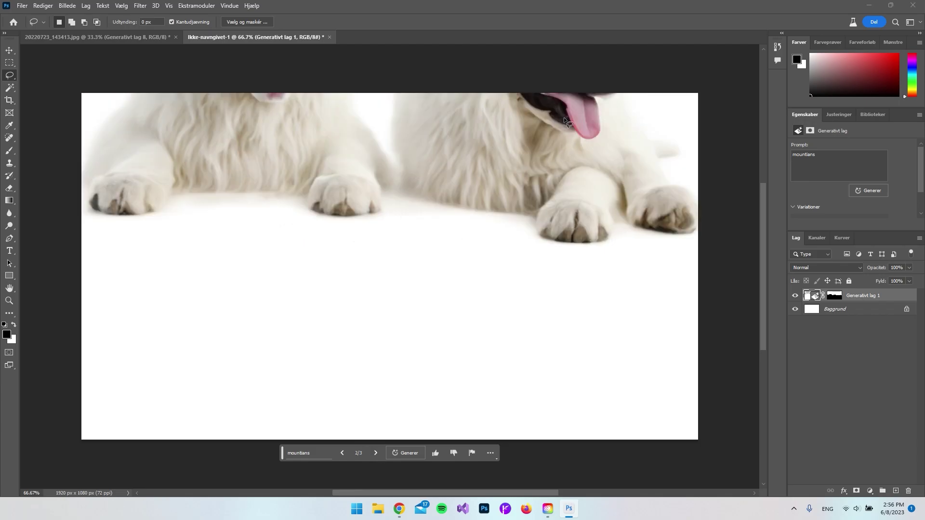
left_click(372, 453)
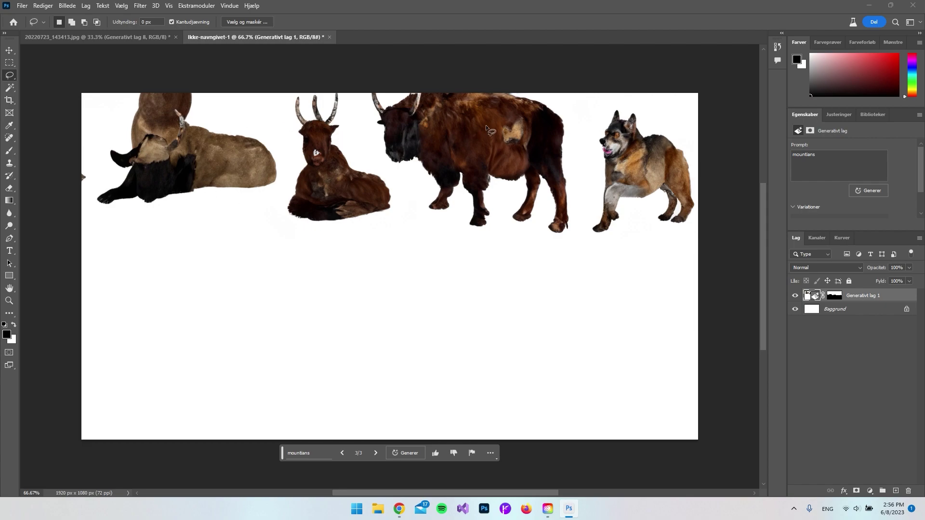
left_click(9, 63)
left_click_drag(83, 267, 696, 91)
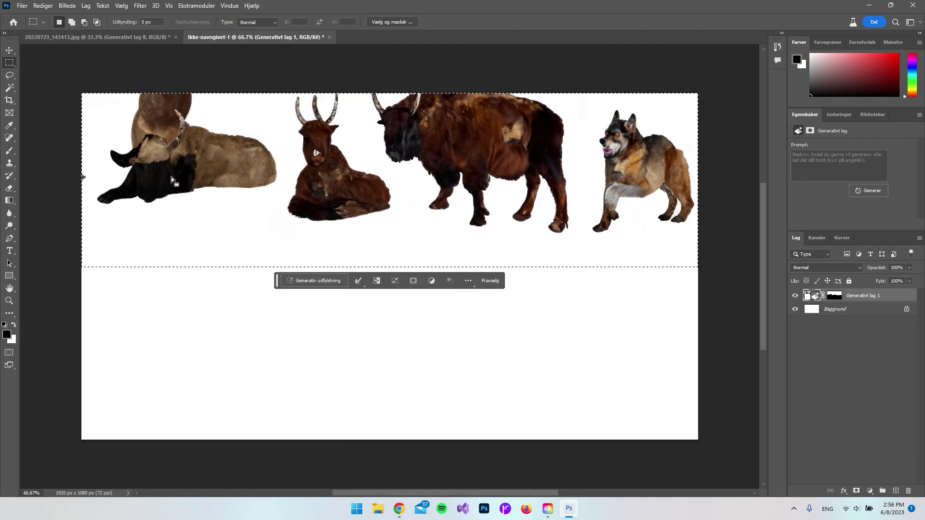
key("l")
key("ctrl+d")
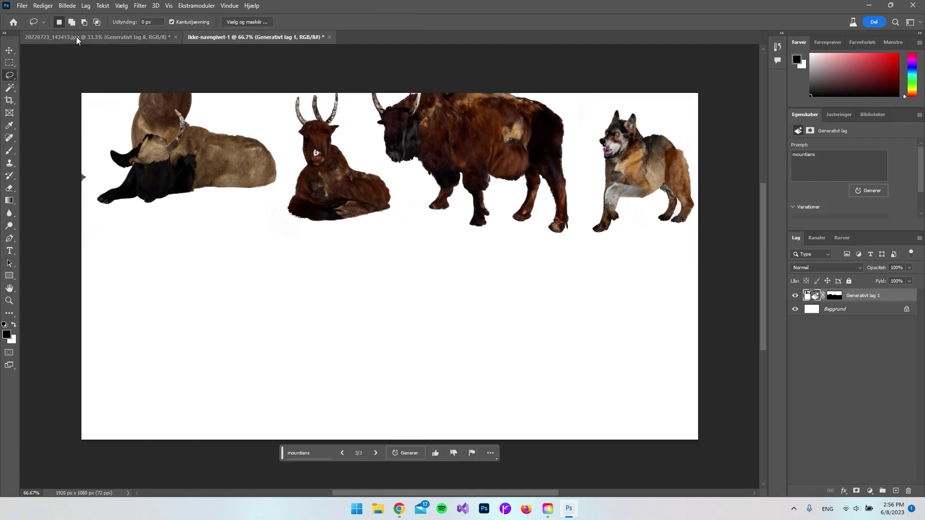
- Return to the photo document 20220723_143413.jpg and deselect the delivery icon layer
left_click(75, 37)
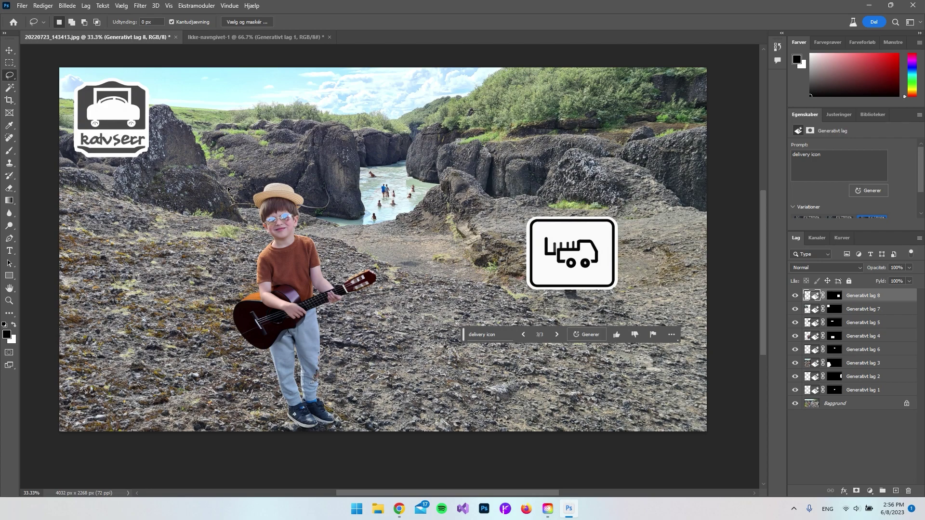
key("v")
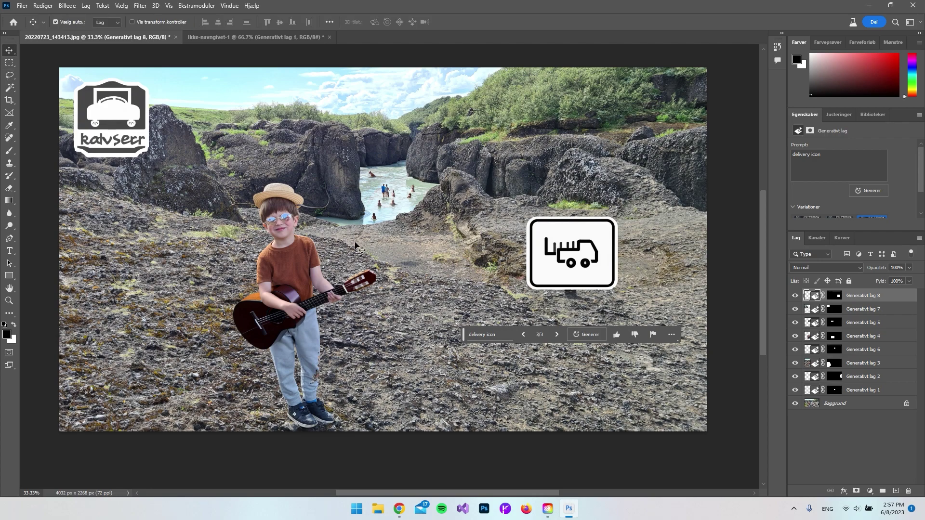
left_click(431, 239)
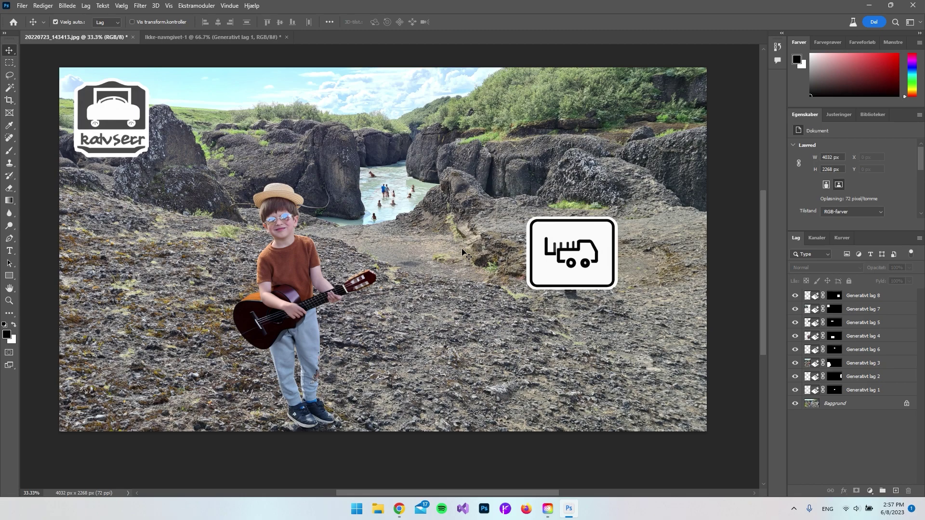